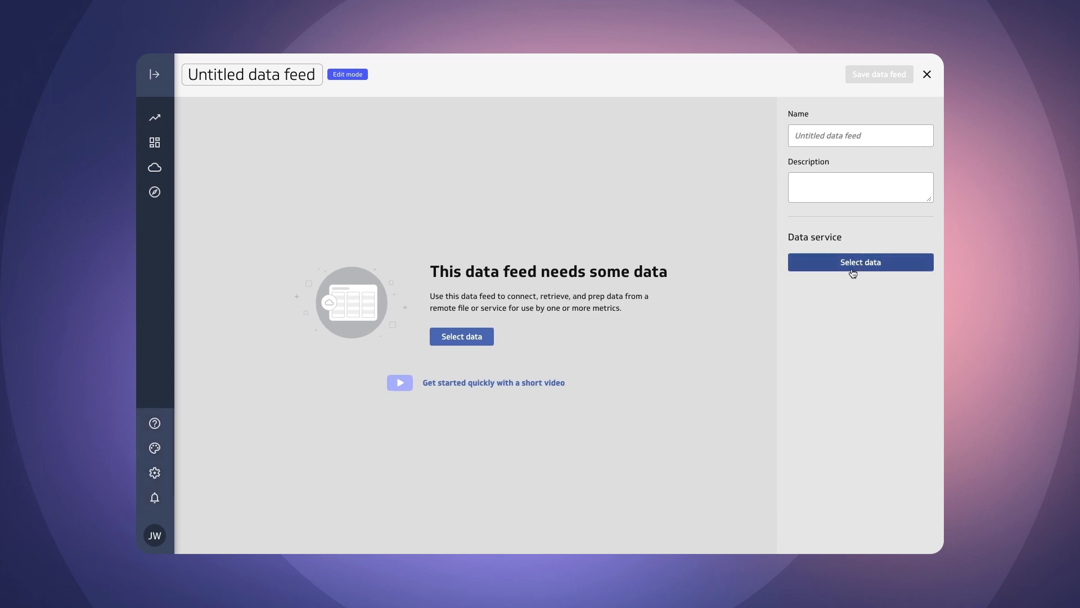
# Choose Google Drive (spreadsheet, JSON) as the feed's data service and continue with the existing account connection
pyautogui.click(478, 338)
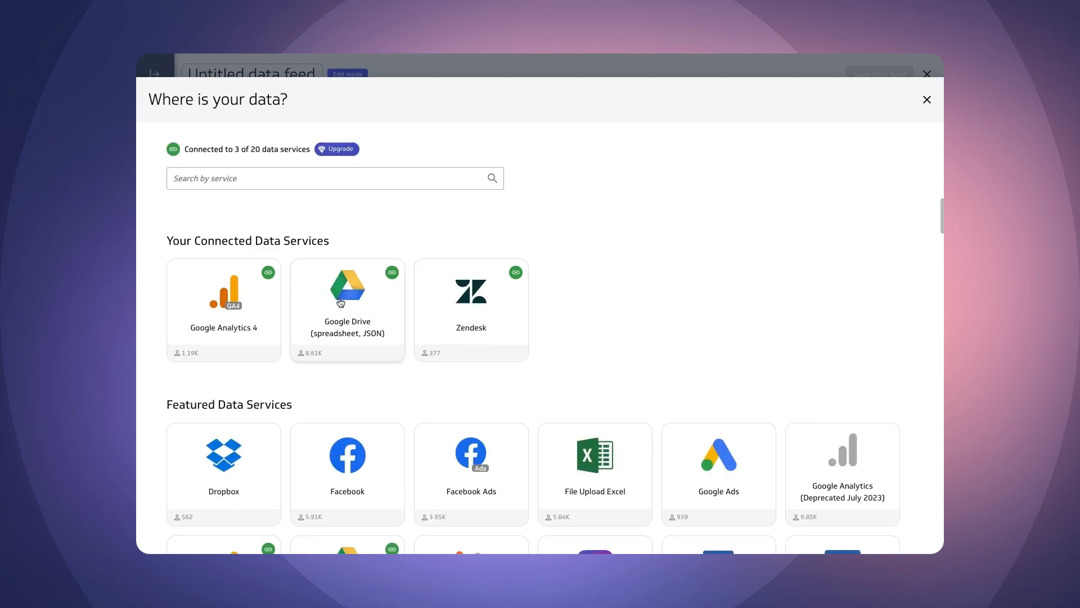
pyautogui.click(352, 303)
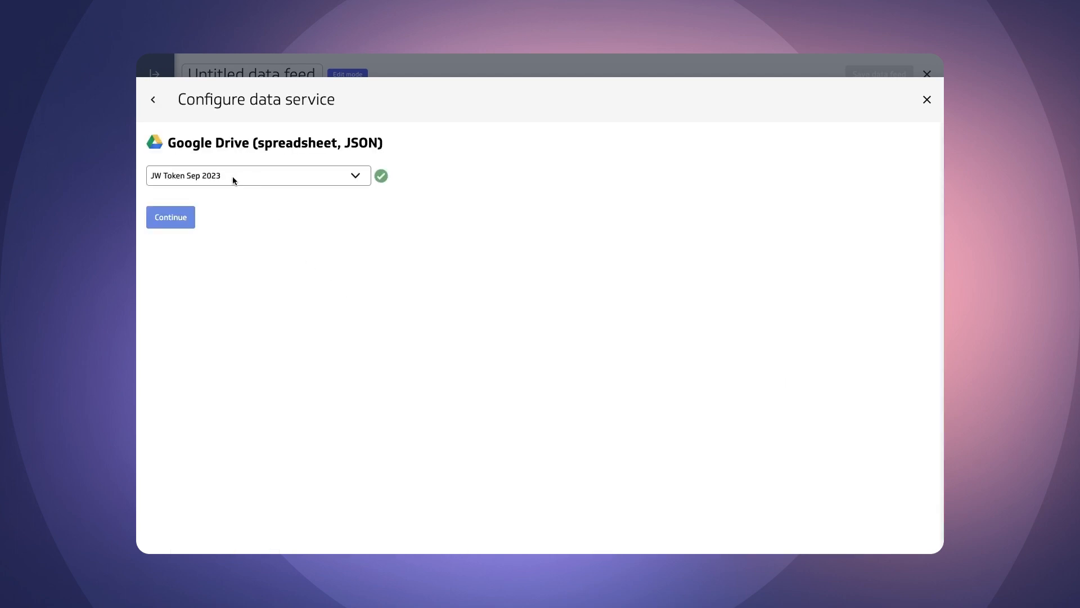
pyautogui.click(171, 218)
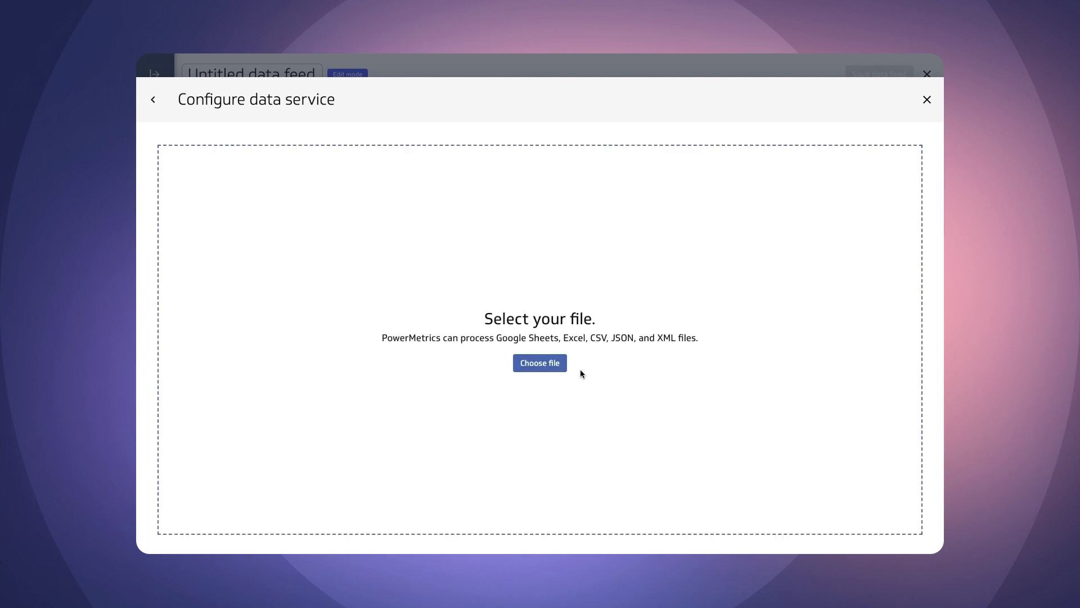
# Search My Drive for "sample" and select the Sample Financial Data spreadsheet as the source file
pyautogui.click(549, 363)
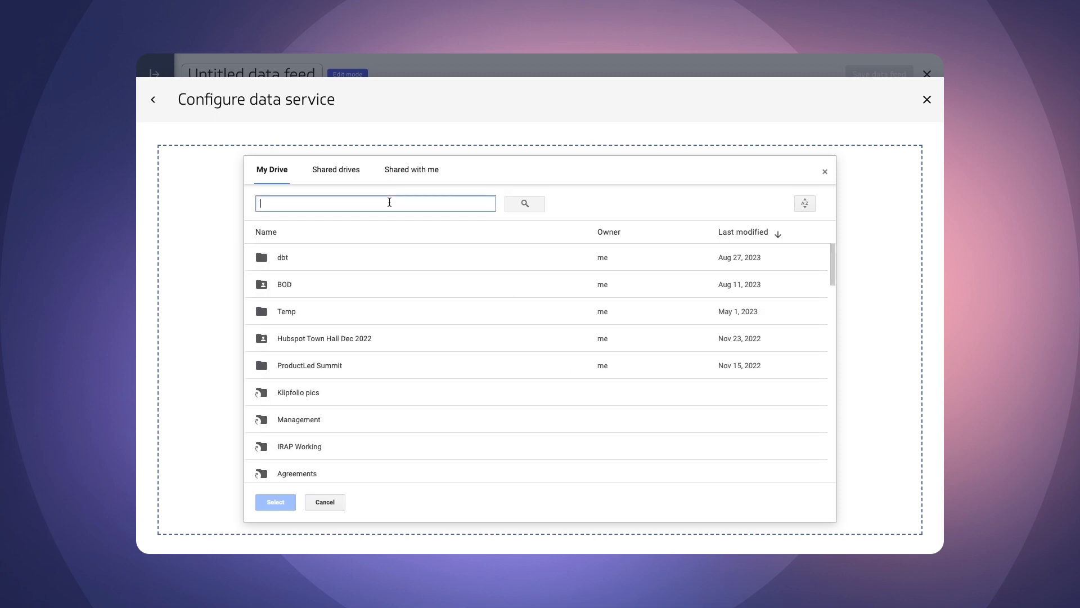
pyautogui.write('sample')
pyautogui.press('Return')
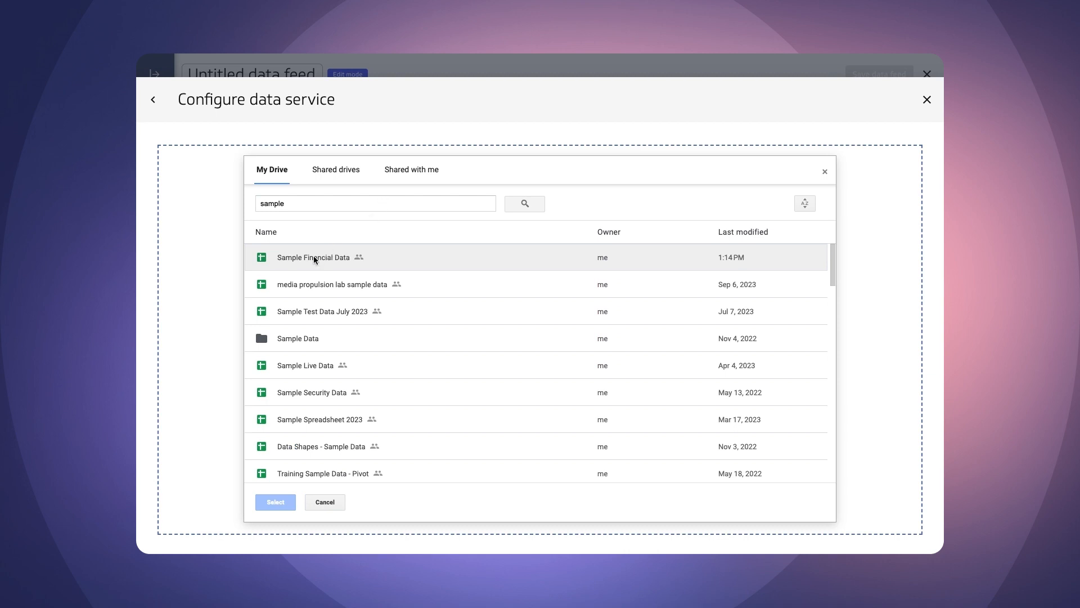
pyautogui.doubleClick(313, 257)
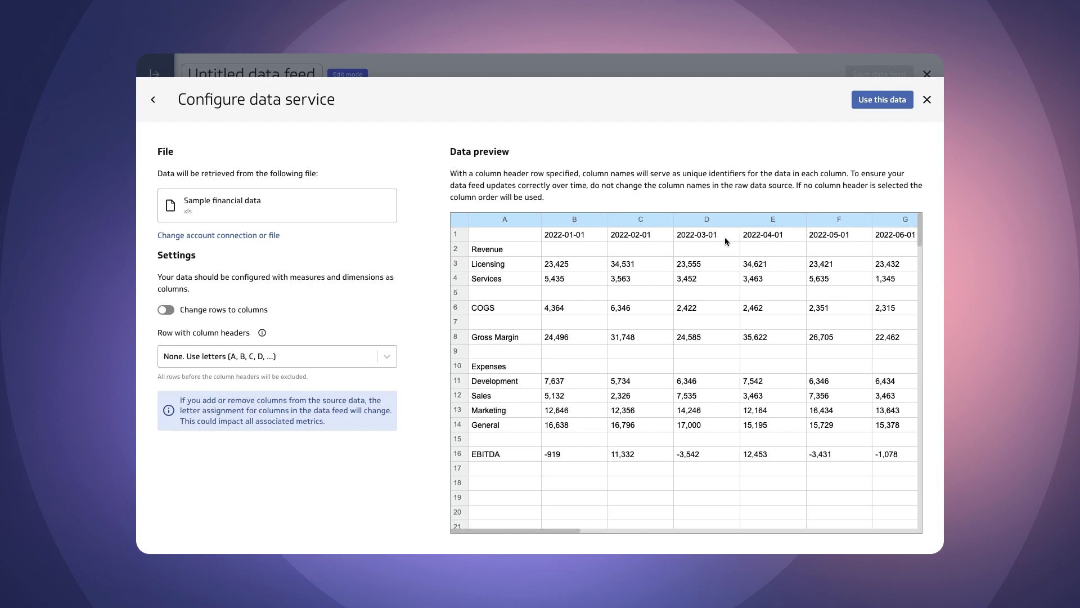
# Change the source rows to columns, use row 01 for column headers, and bring this data into the feed
pyautogui.hscroll(10, 724, 242)
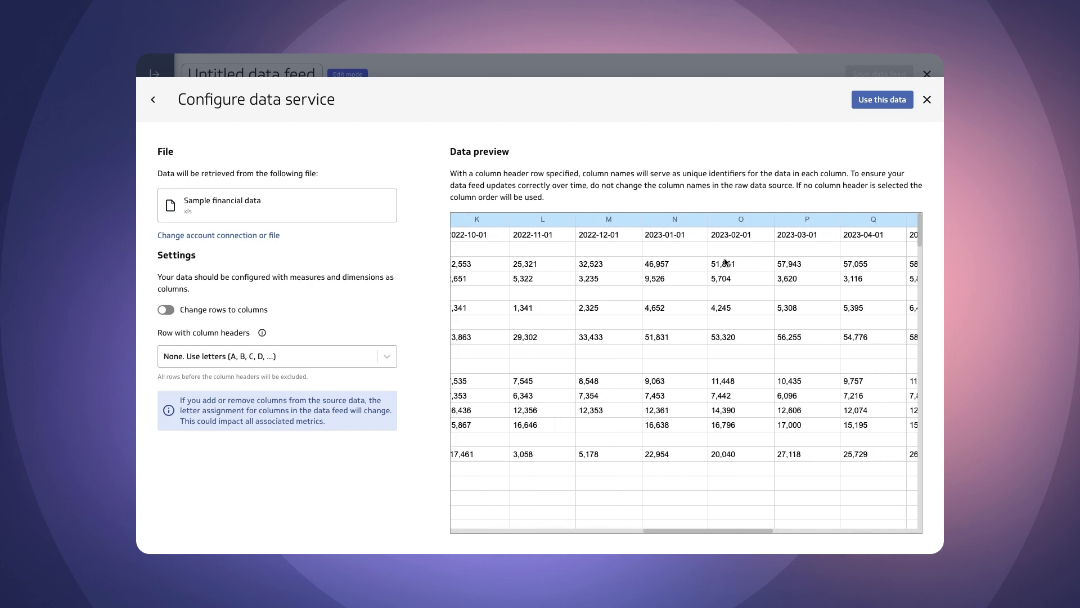
pyautogui.hscroll(-10, 724, 261)
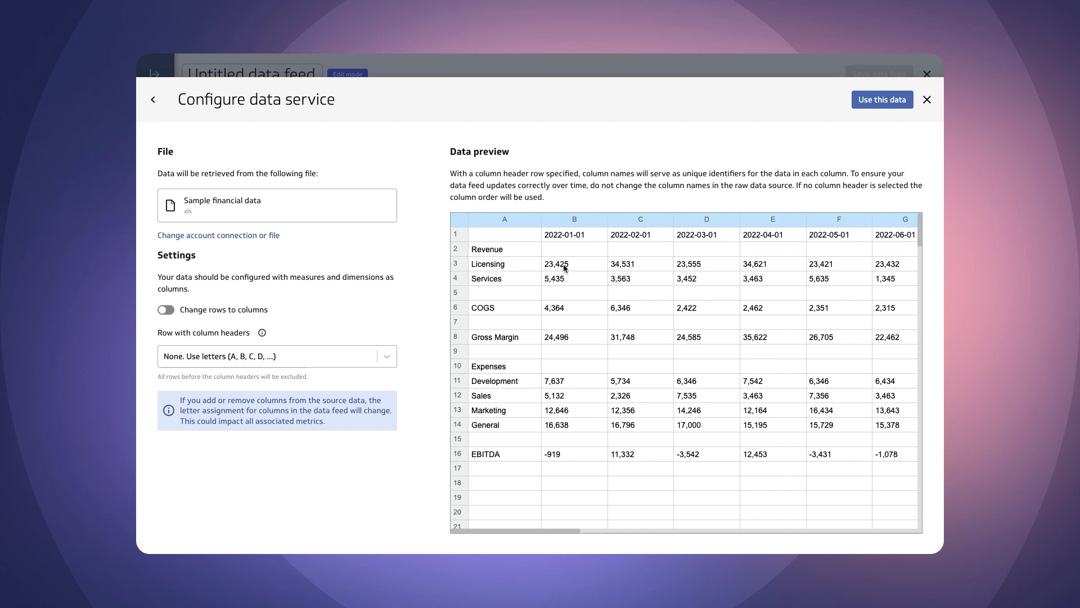
pyautogui.click(166, 310)
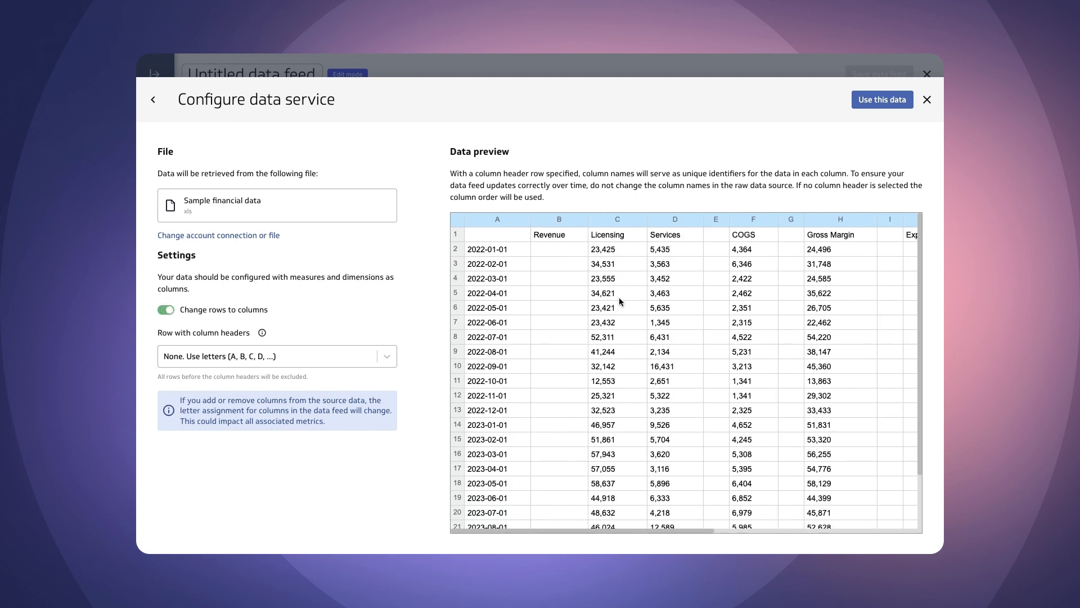
pyautogui.click(283, 355)
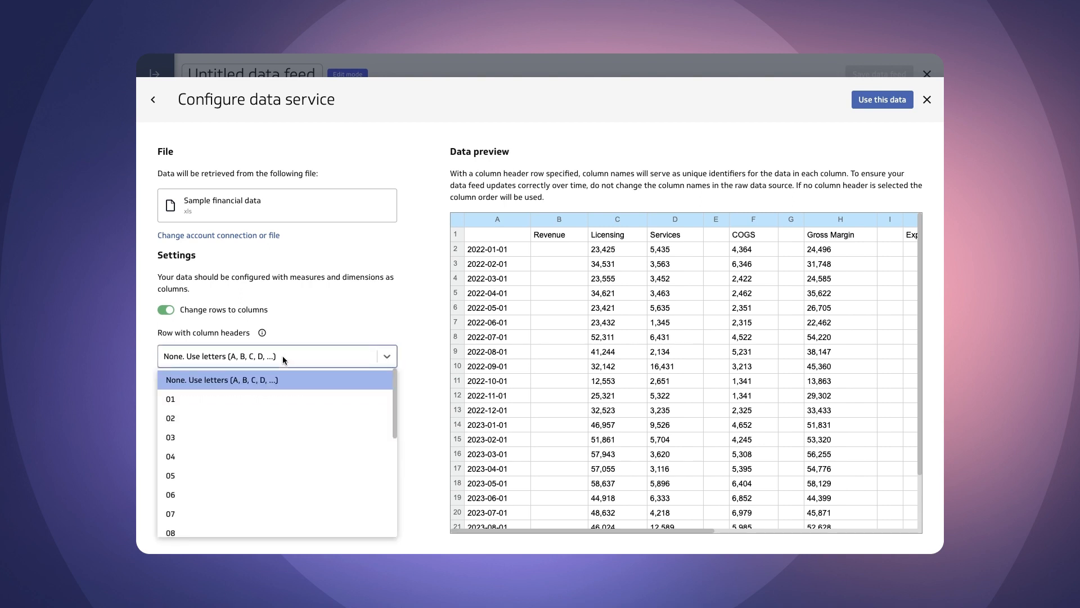
pyautogui.click(191, 397)
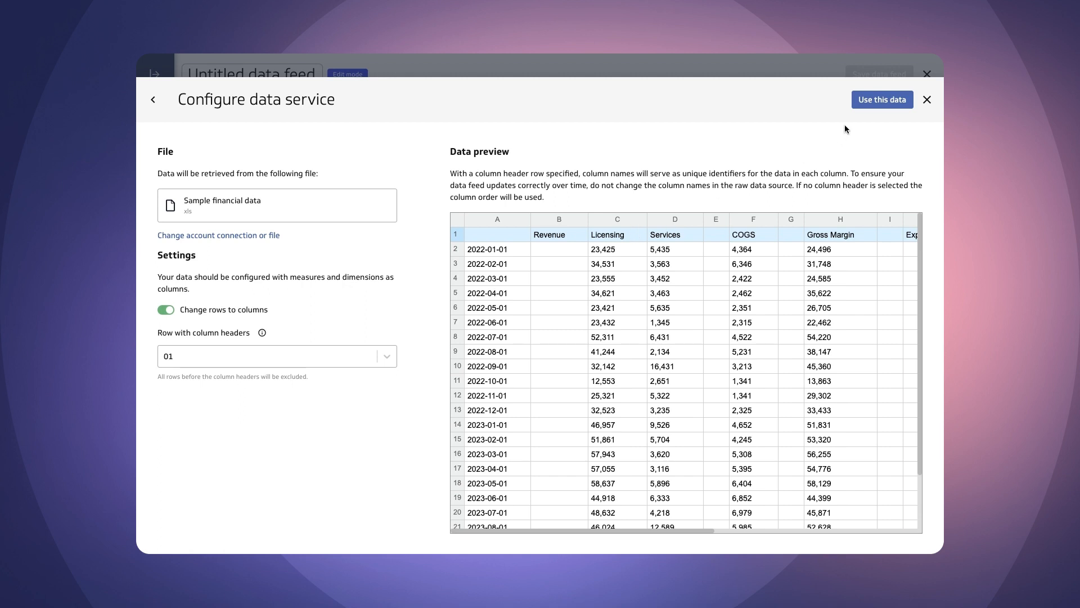
pyautogui.click(878, 101)
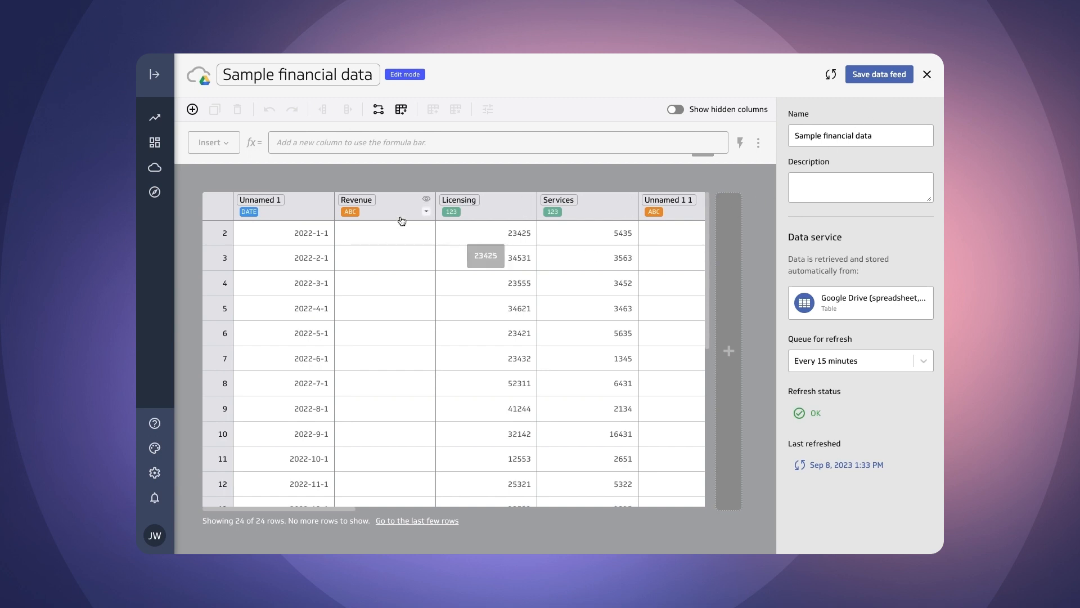
# Rename the date column, Unnamed 1, as Month
pyautogui.click(256, 197)
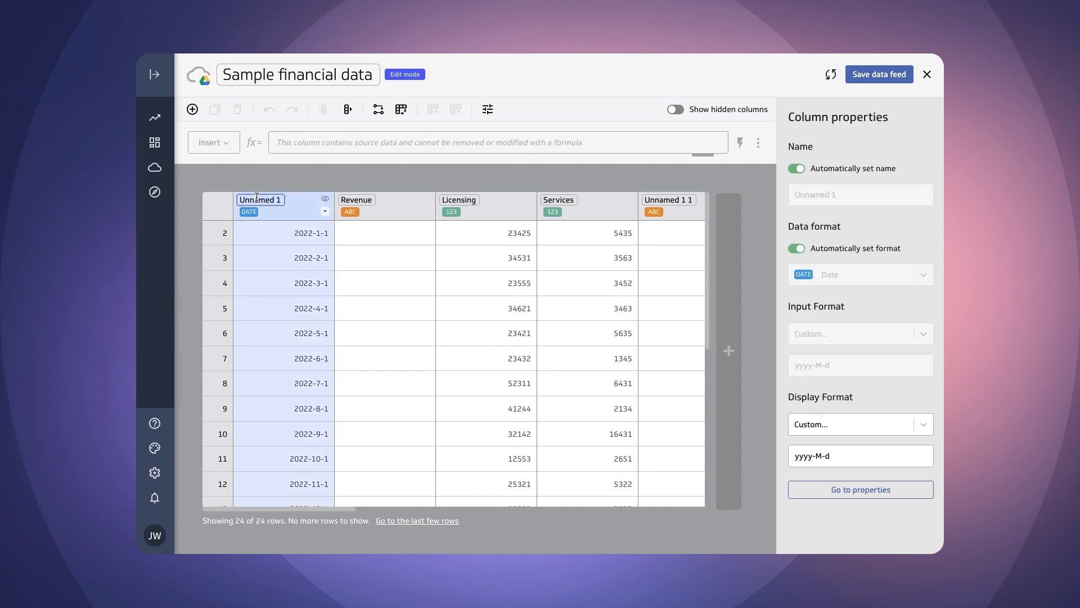
pyautogui.click(256, 197)
pyautogui.write('Month')
pyautogui.press('Return')
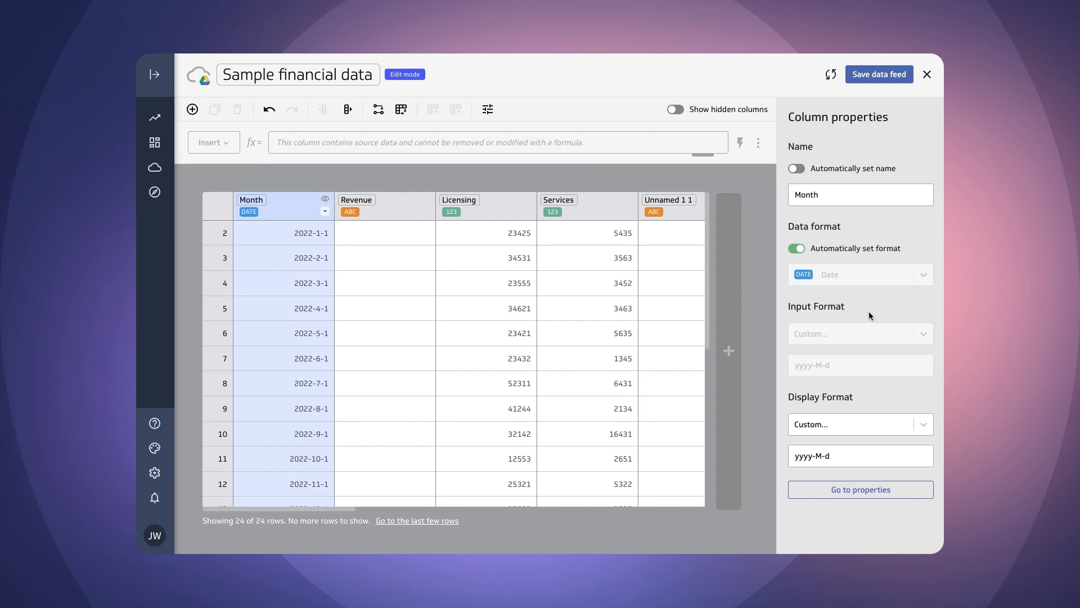
# Hide the empty text columns Revenue, Unnamed 1 1, Unnamed 2, Unnamed 3, Expenses and Unnamed 4
pyautogui.click(426, 200)
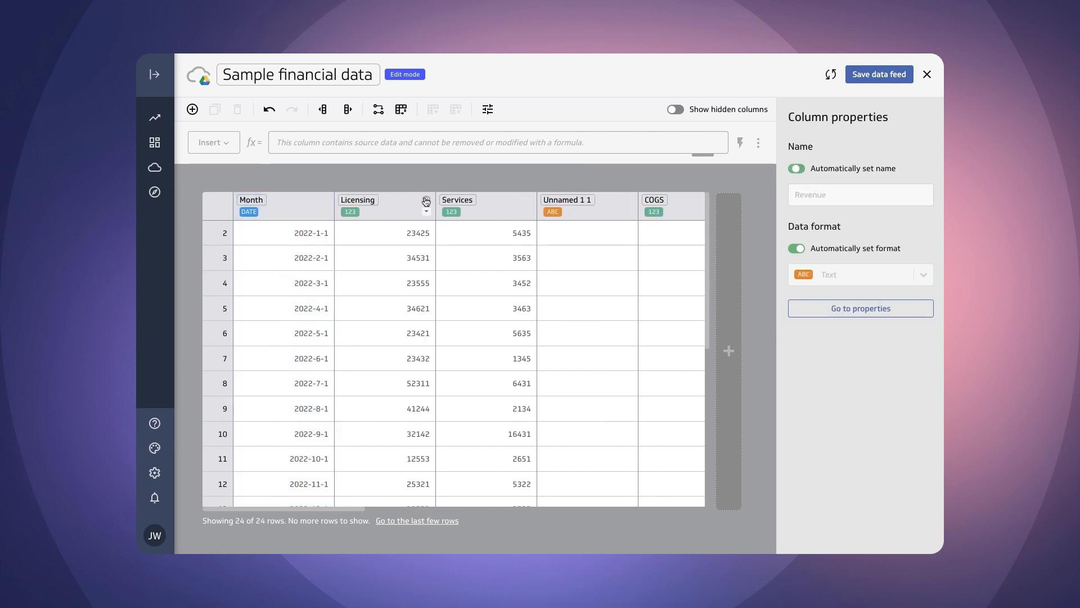
pyautogui.click(630, 201)
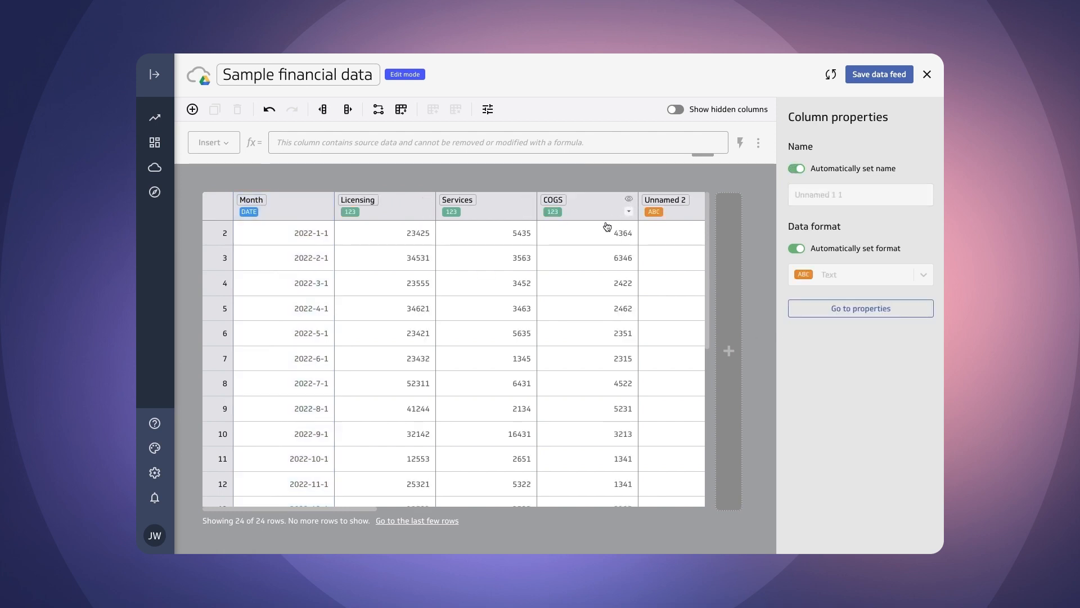
pyautogui.hscroll(3, 619, 224)
pyautogui.click(586, 201)
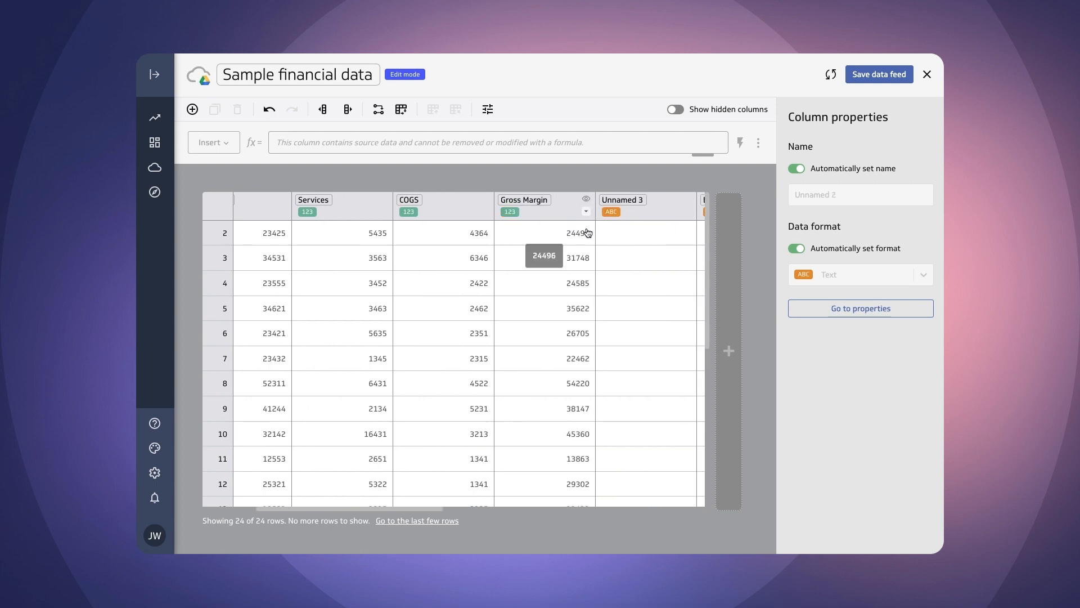
pyautogui.hscroll(3, 586, 228)
pyautogui.click(540, 201)
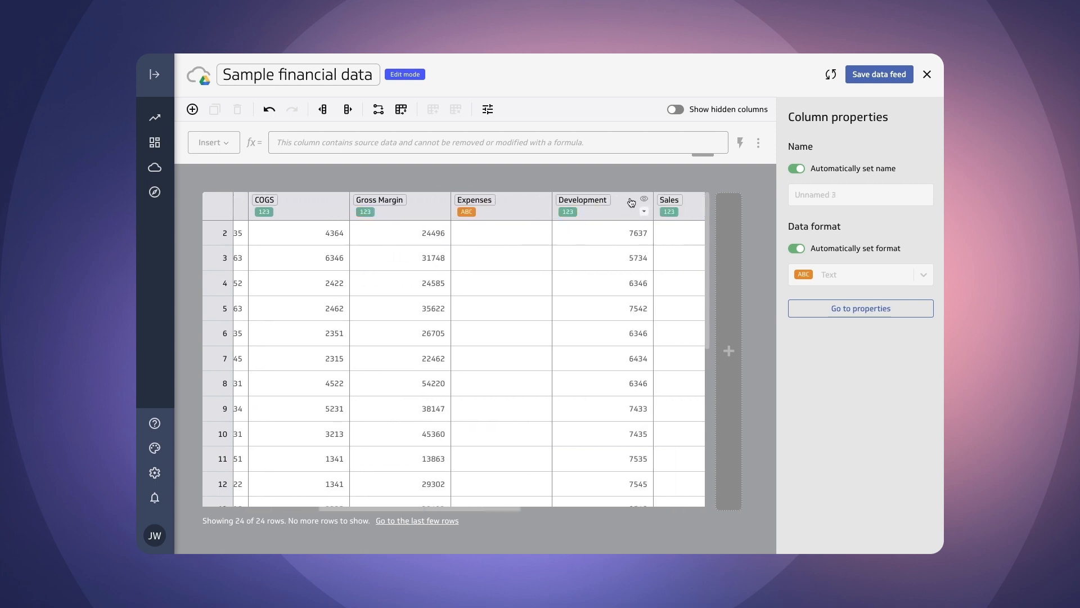
pyautogui.click(542, 200)
pyautogui.hscroll(5, 563, 253)
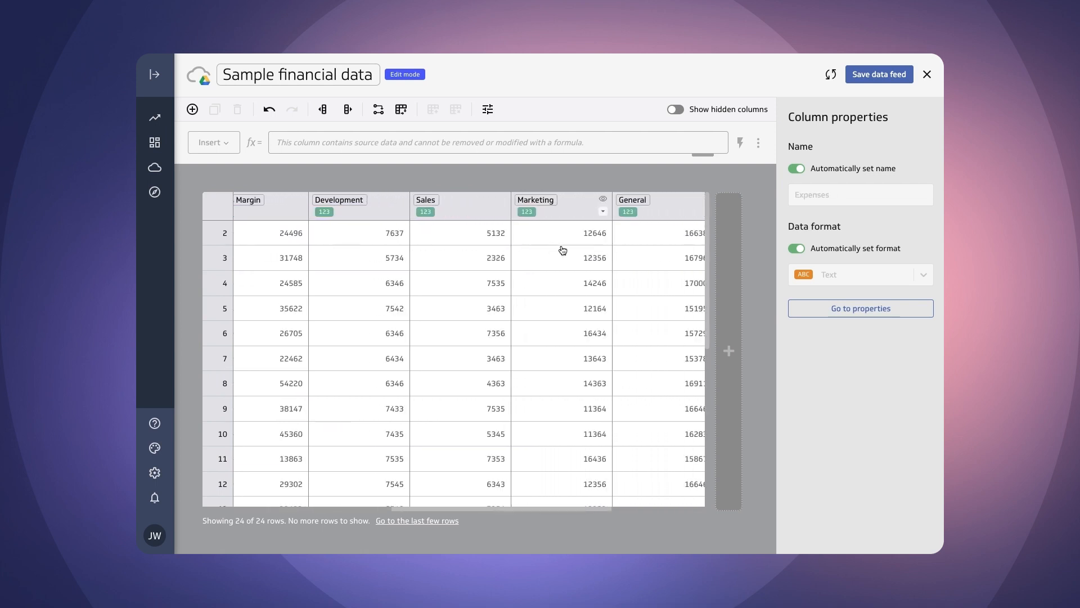
pyautogui.click(594, 200)
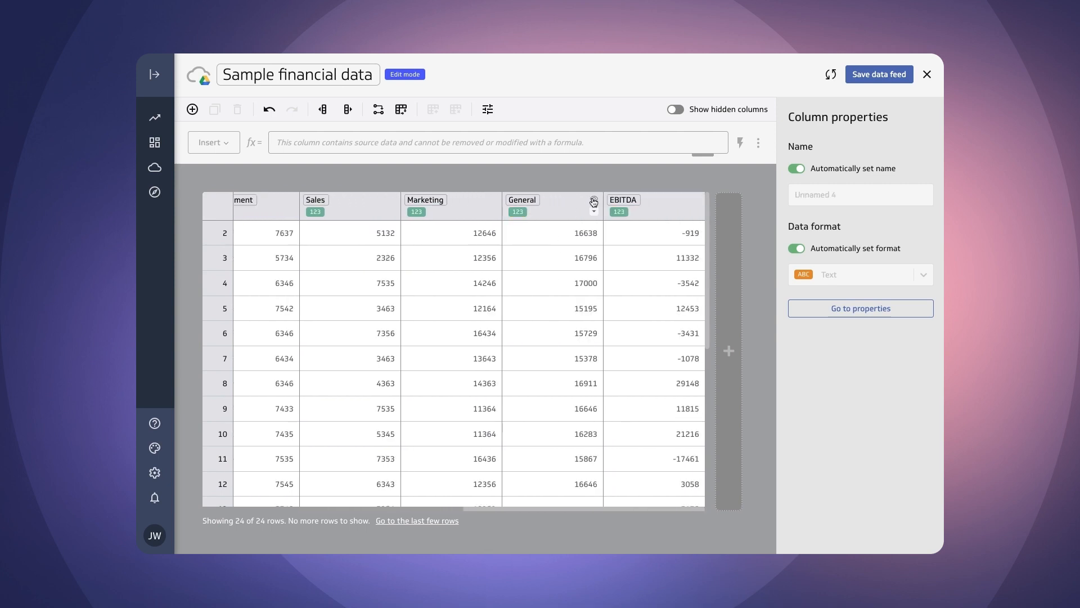
pyautogui.hscroll(-6, 524, 234)
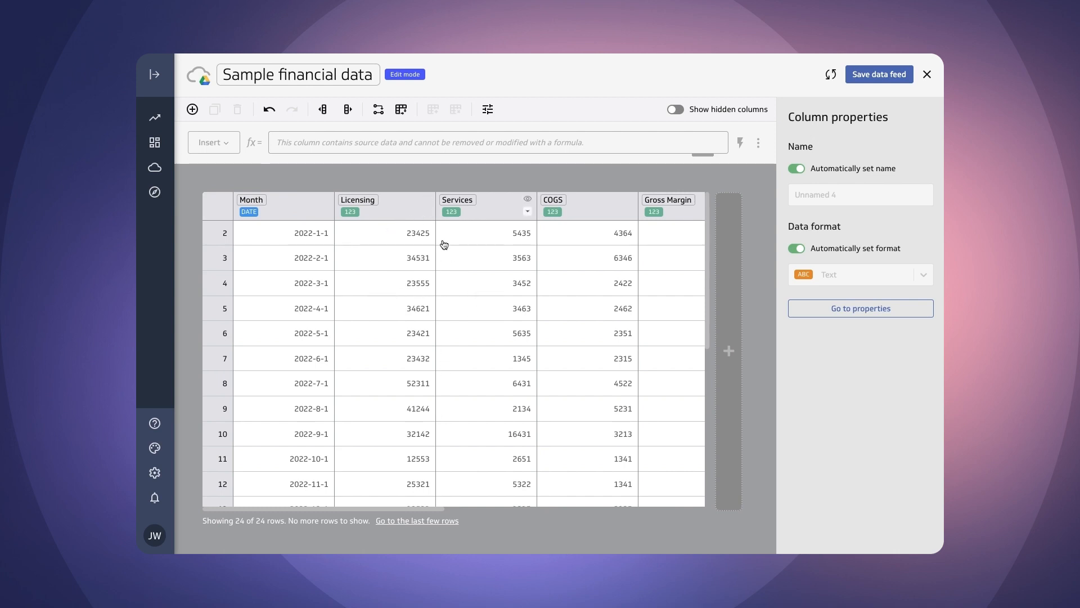
# Unpivot all columns except Month and look through the resulting rows
pyautogui.click(401, 110)
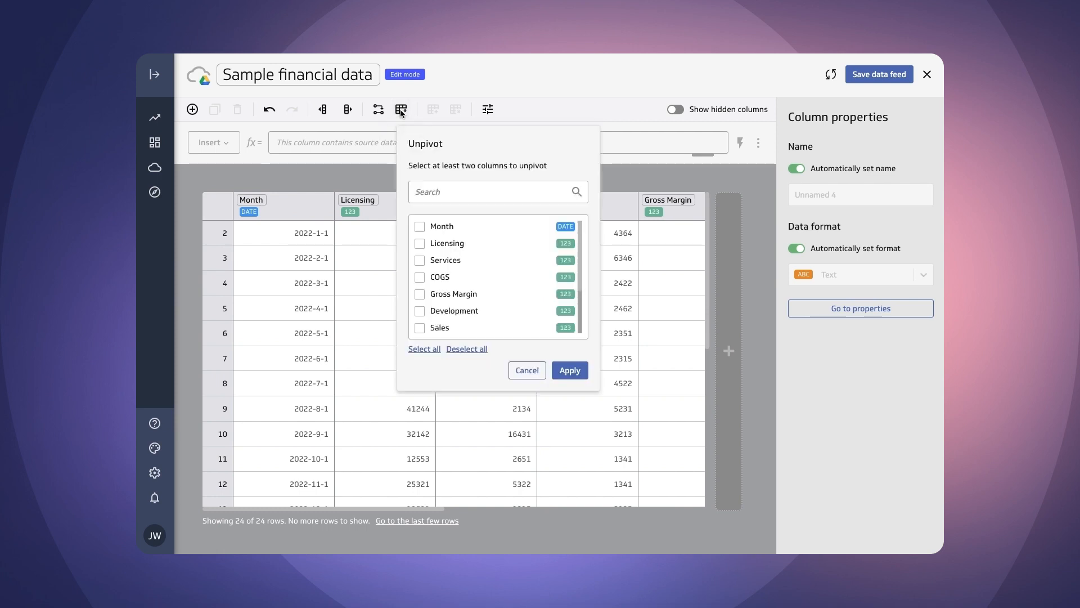
pyautogui.click(424, 350)
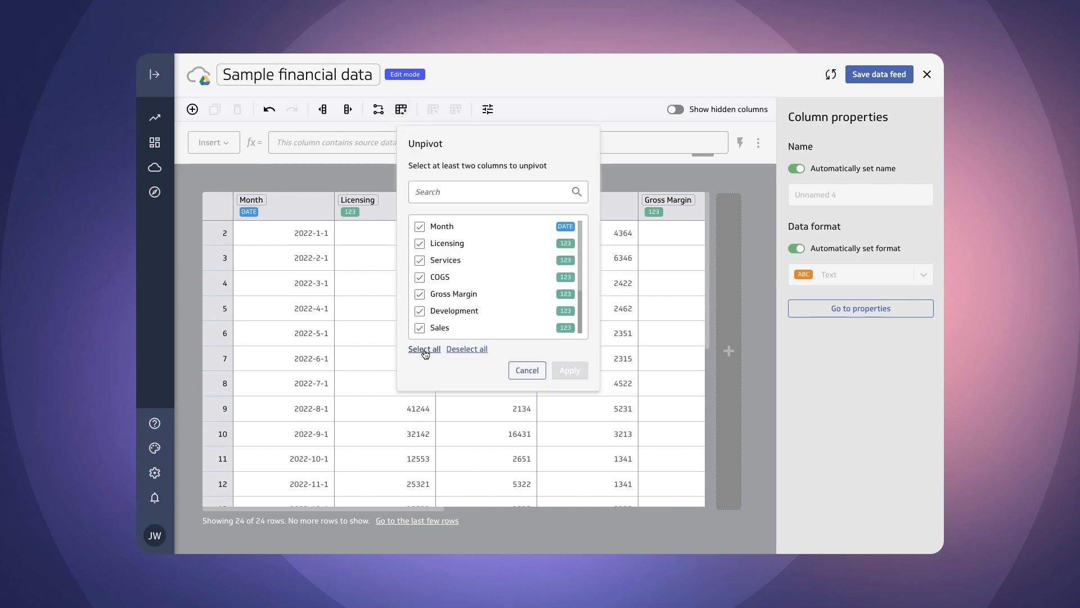
pyautogui.click(420, 227)
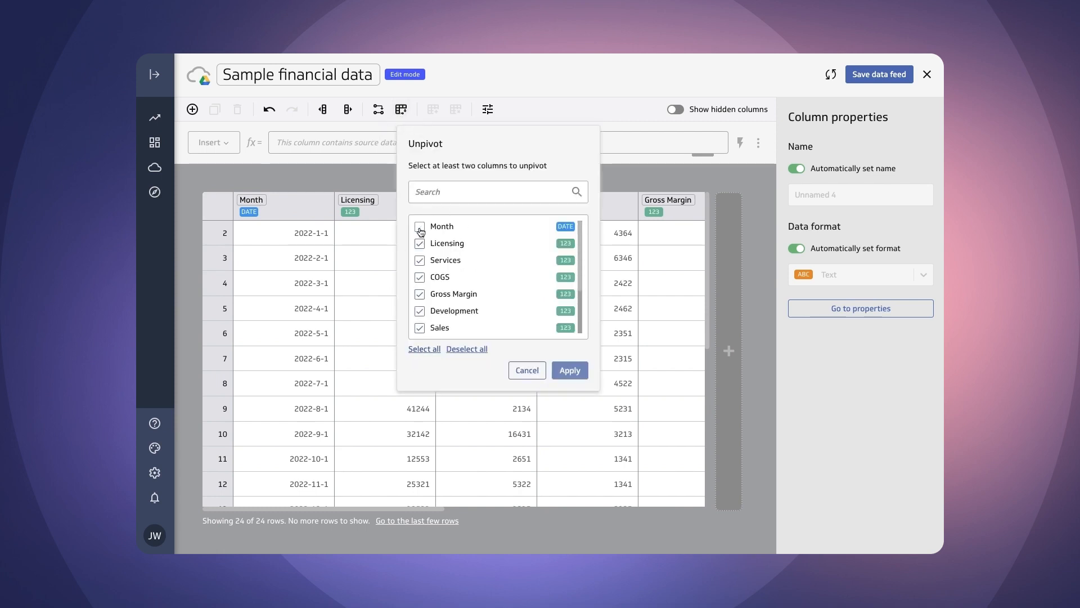
pyautogui.click(568, 372)
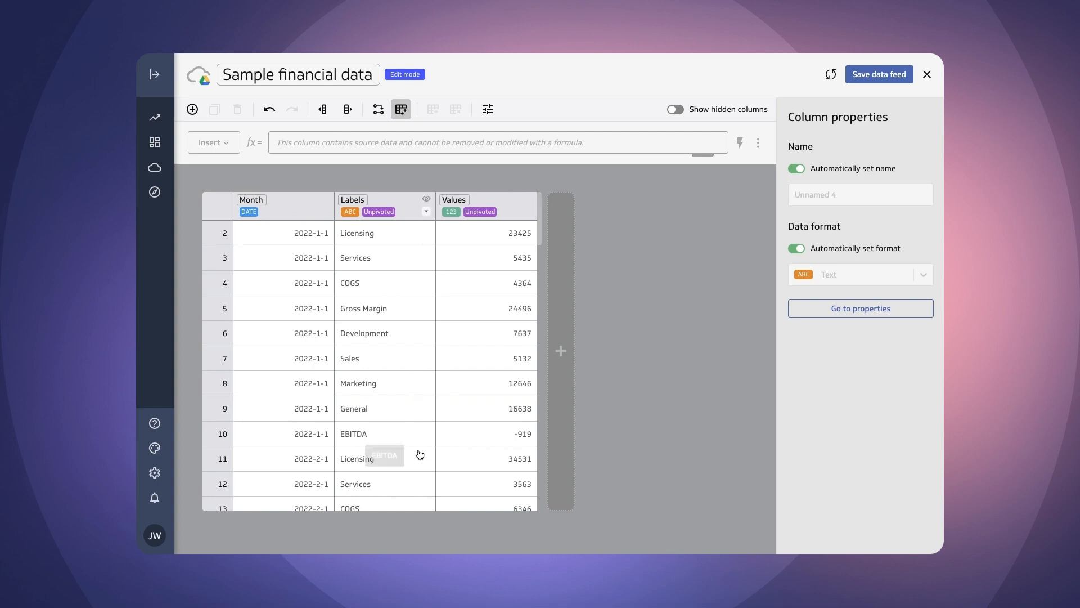
pyautogui.scroll(-5, 419, 460)
pyautogui.scroll(-7, 419, 460)
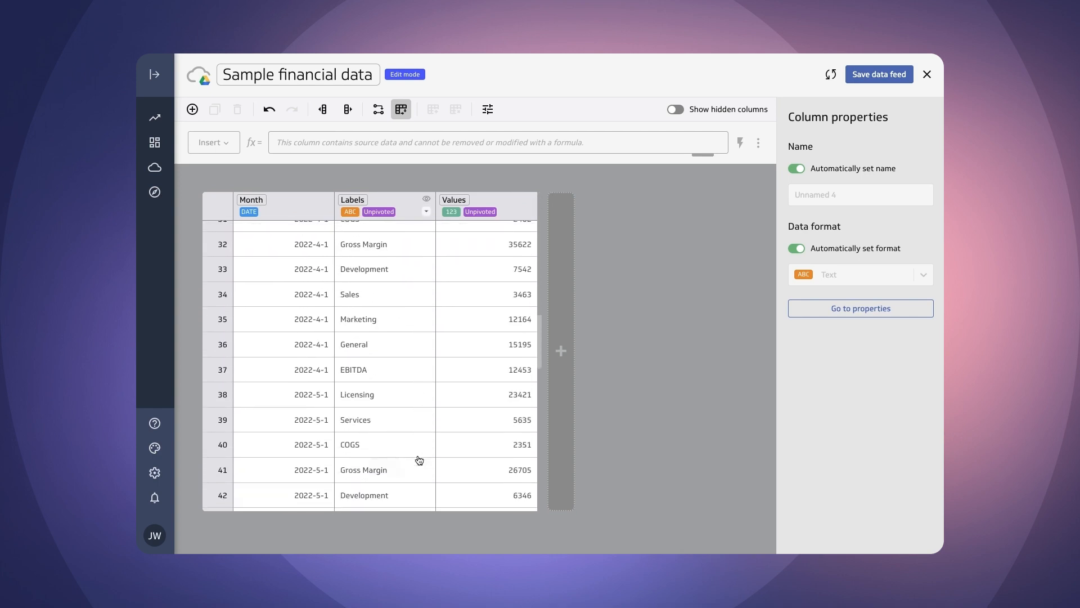
pyautogui.scroll(13, 419, 459)
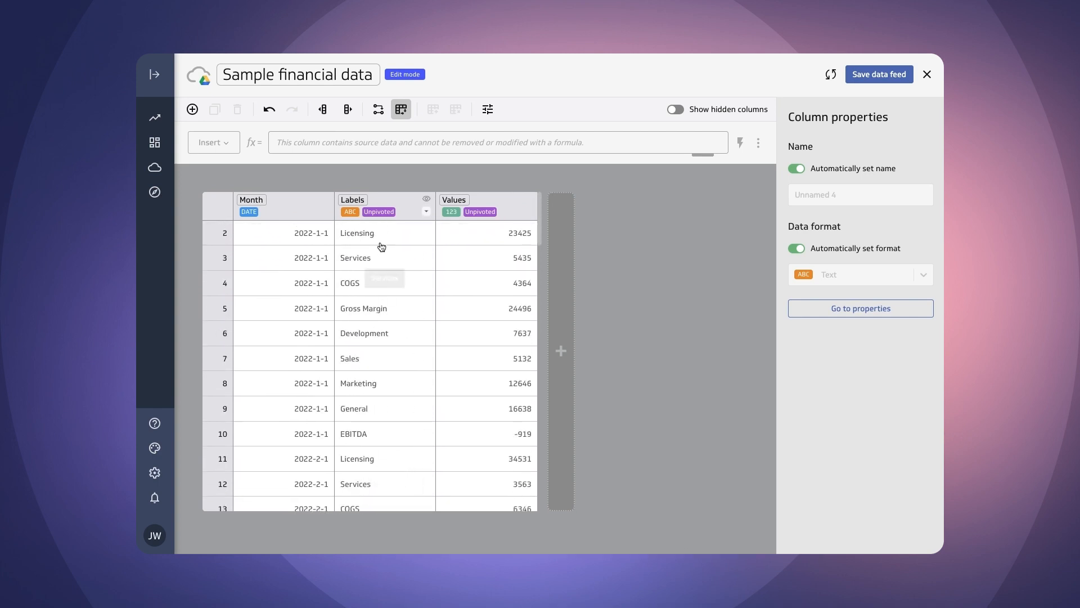
# Rename the Labels column as Account and set the Values column's data format to Currency
pyautogui.click(356, 200)
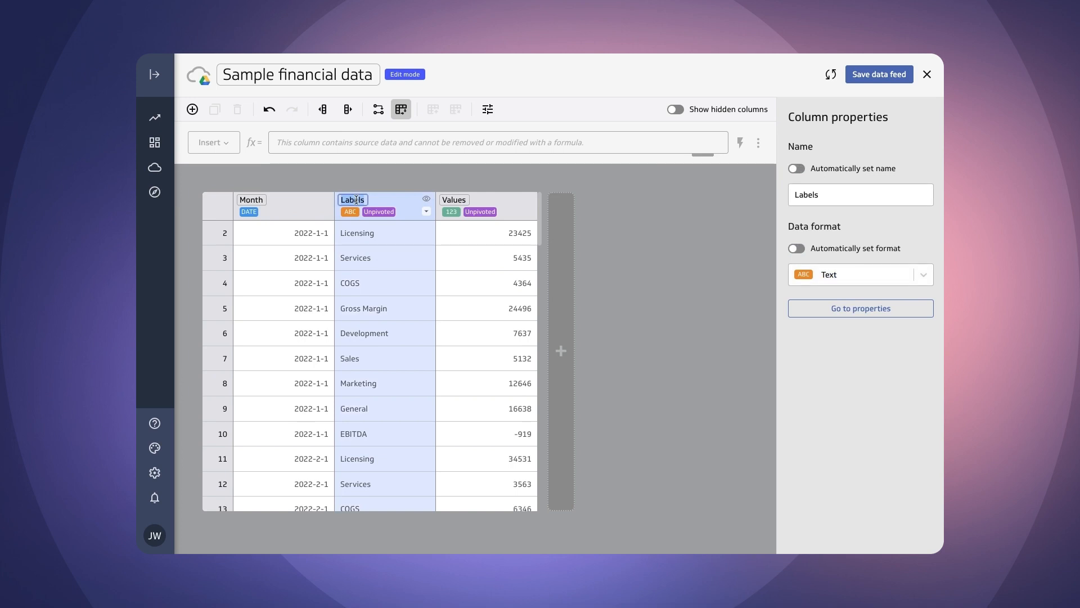
pyautogui.write('Account')
pyautogui.click(645, 254)
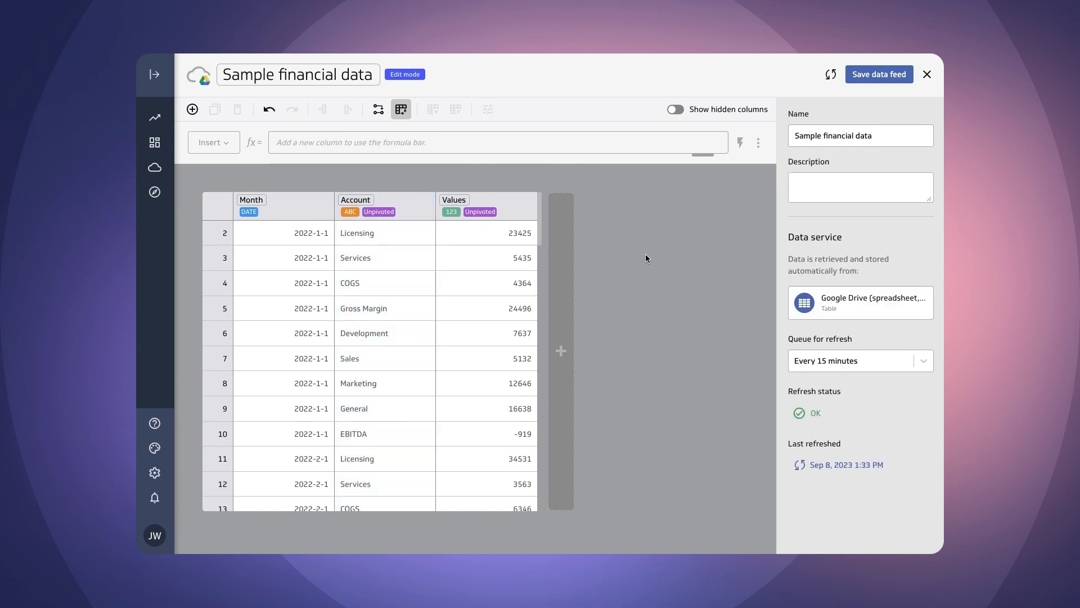
pyautogui.click(452, 213)
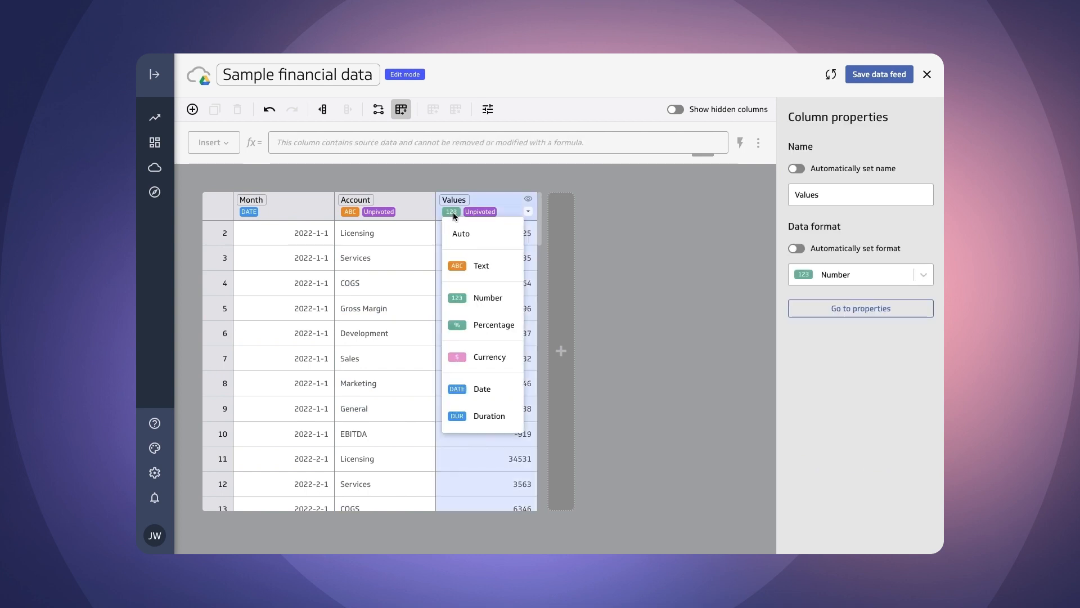
pyautogui.click(482, 359)
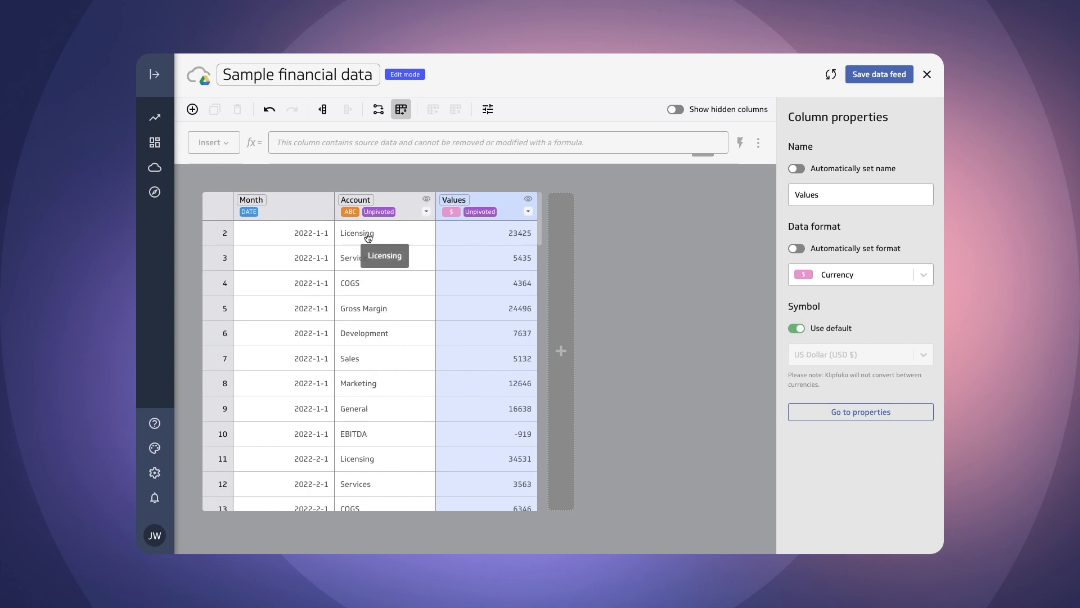
# Filter the Account column to rows that equal Licensing
pyautogui.click(426, 211)
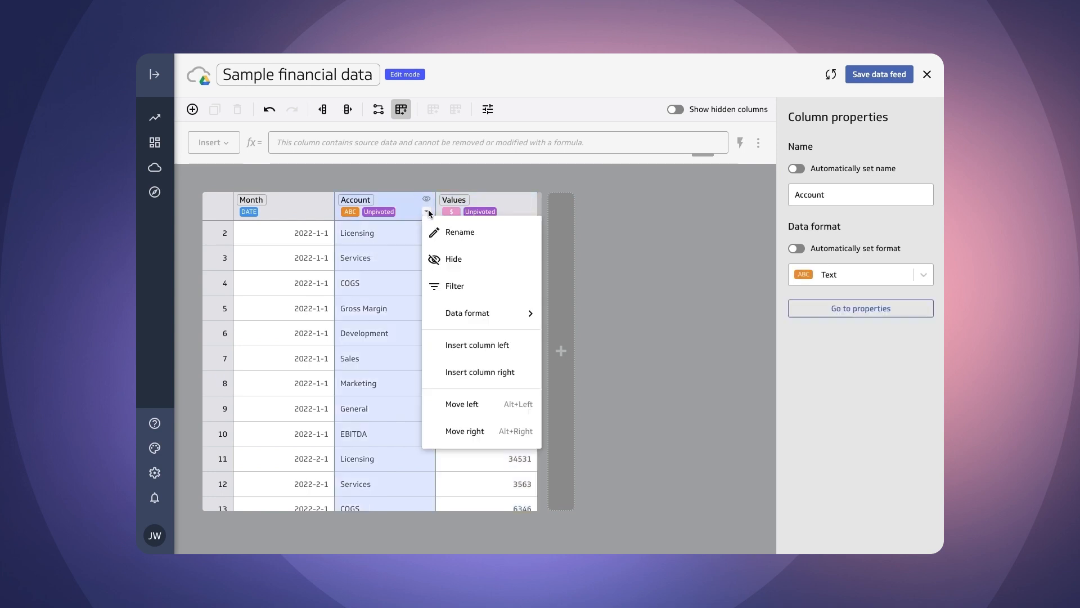
pyautogui.click(456, 287)
pyautogui.click(468, 298)
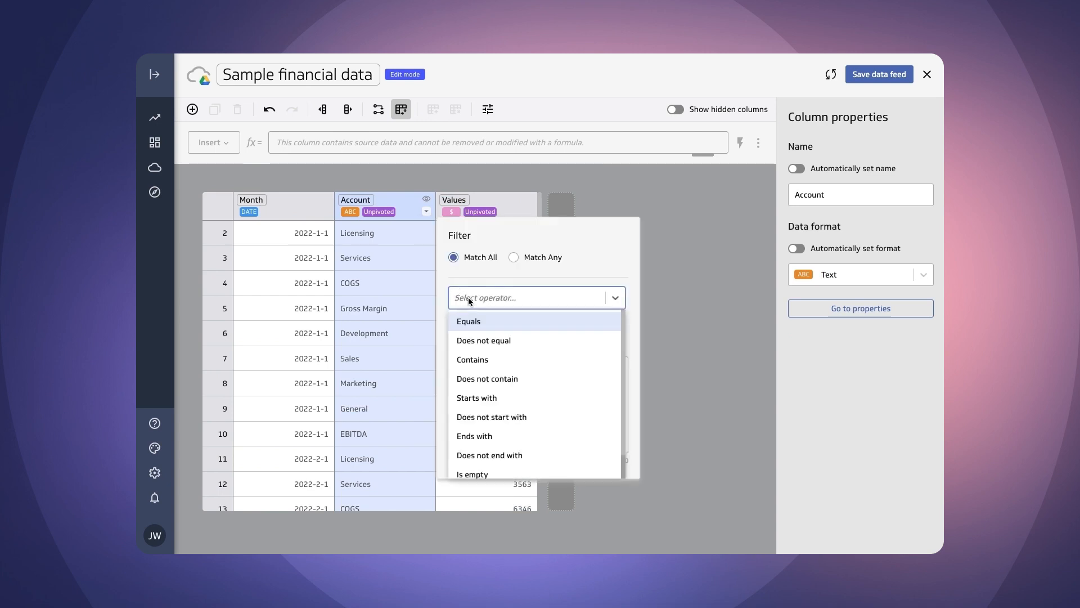
pyautogui.click(469, 323)
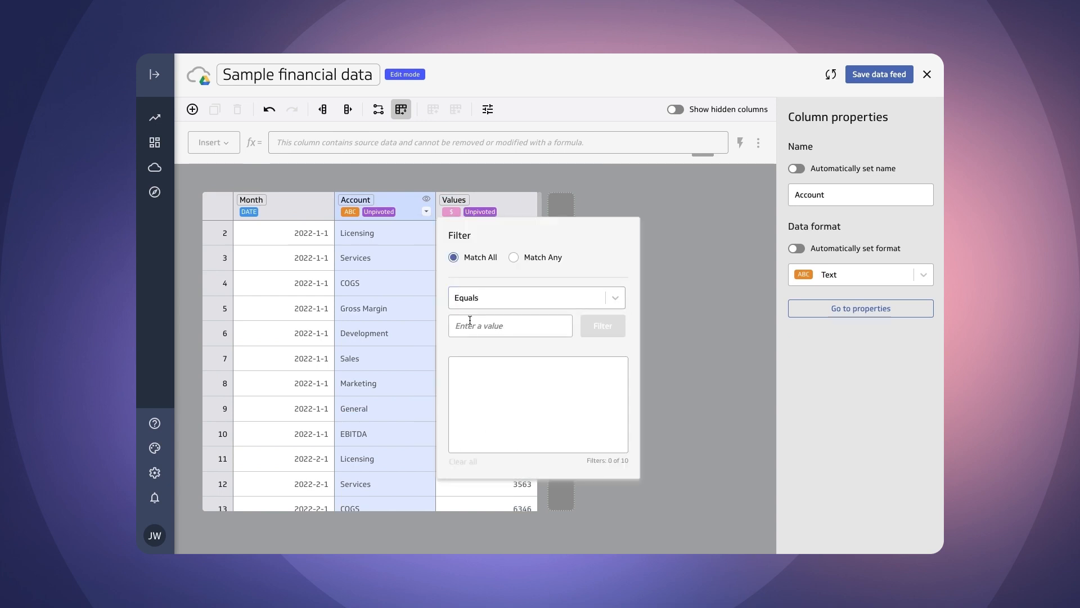
pyautogui.write('Licensing')
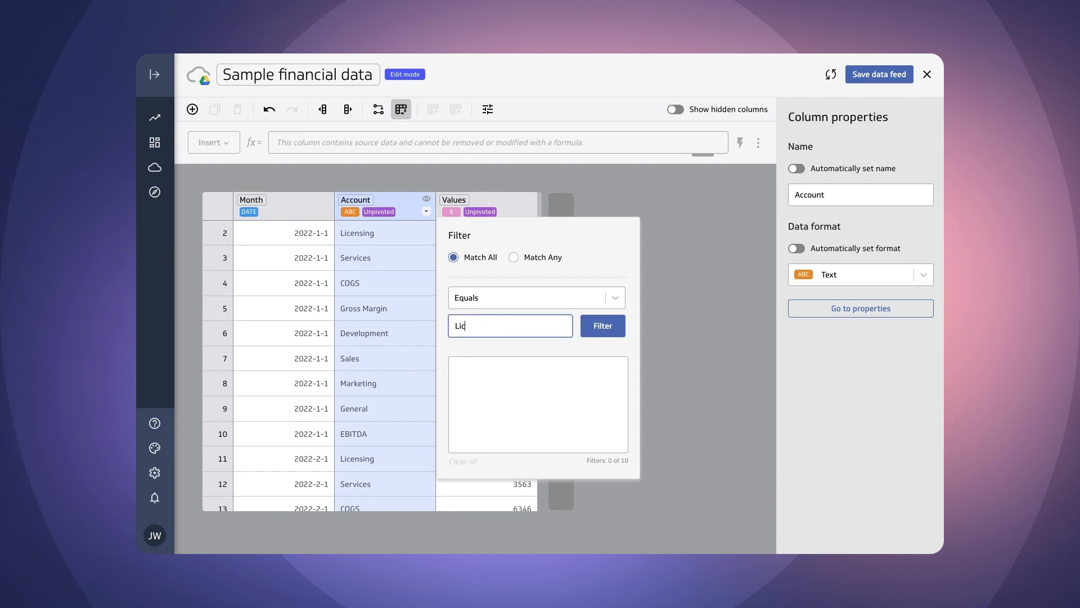
pyautogui.click(600, 327)
# Switch the Account filter to Match Any and add a second Equals condition for Services
pyautogui.click(523, 260)
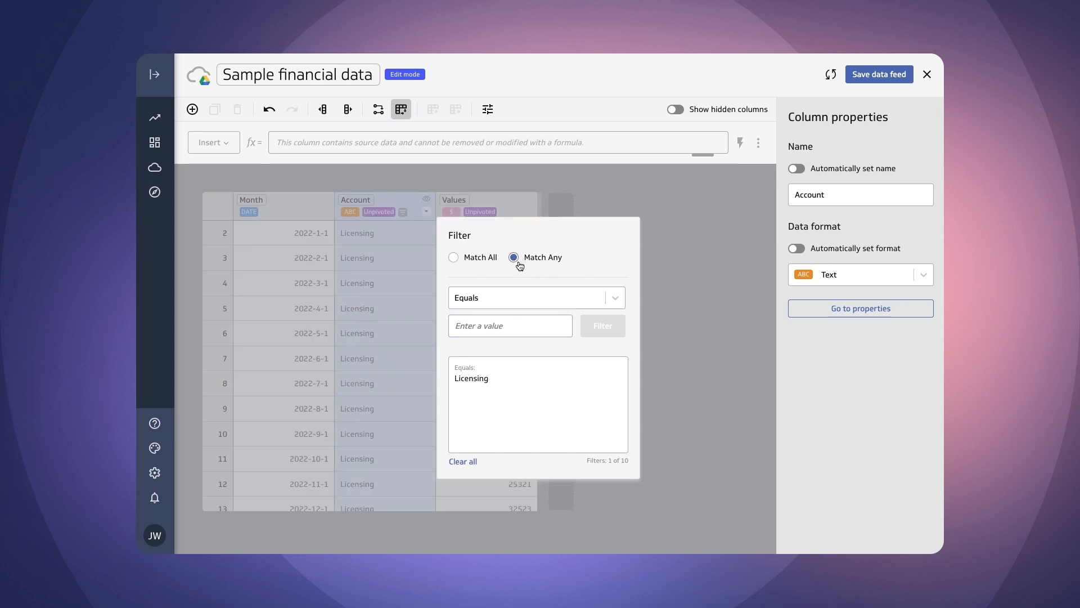
pyautogui.click(480, 327)
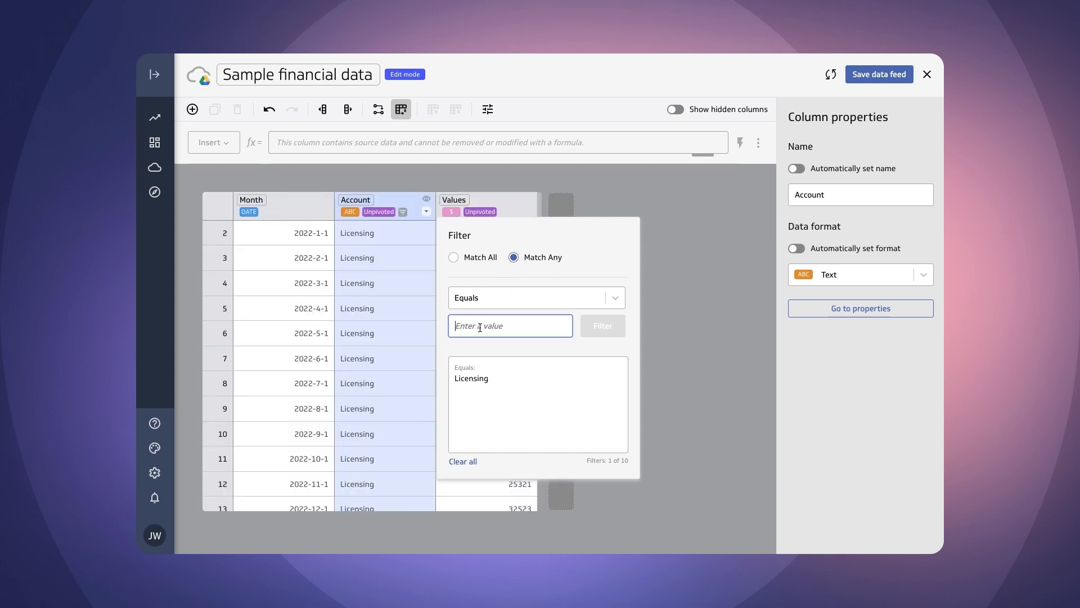
pyautogui.write('Services')
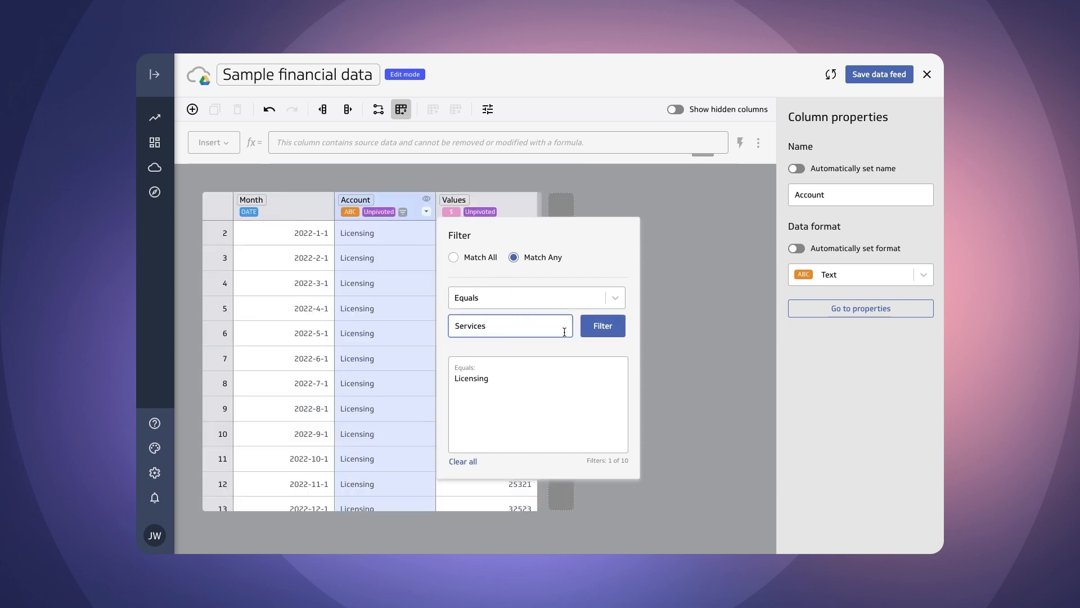
pyautogui.click(600, 326)
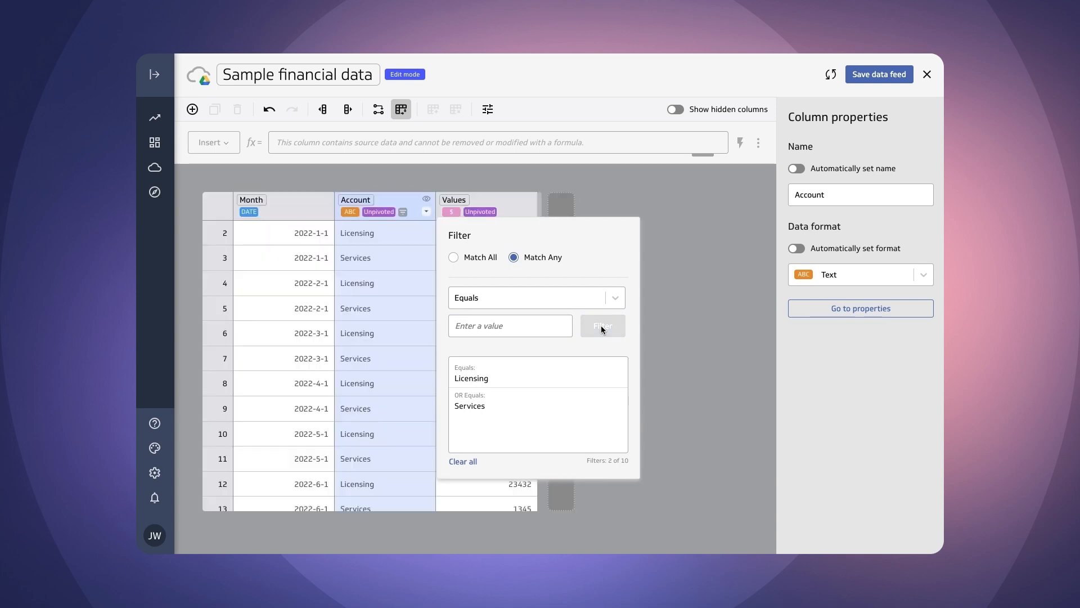
pyautogui.click(727, 296)
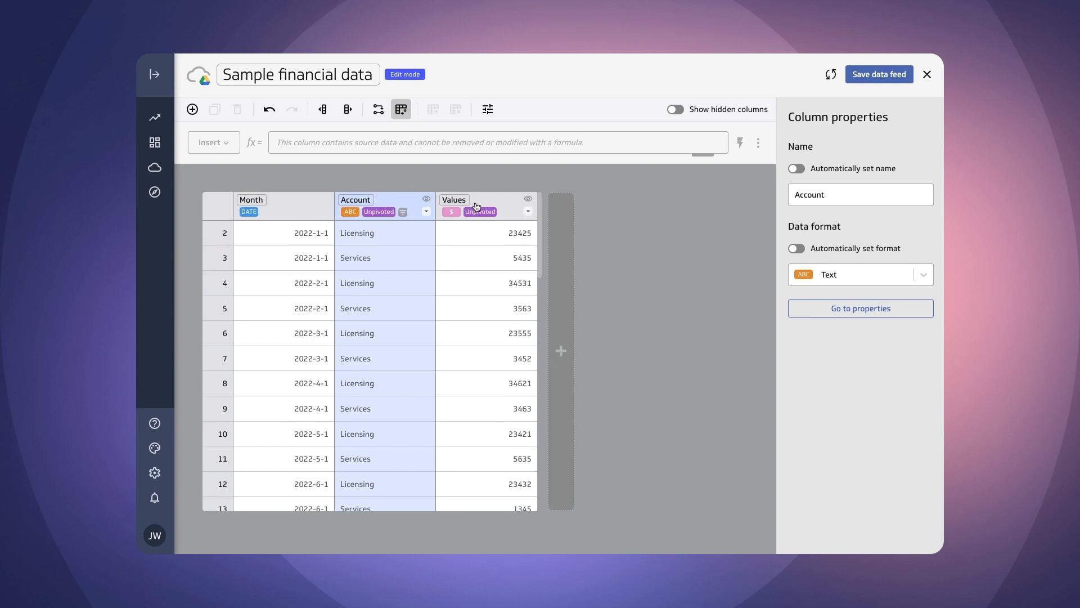
# Choose how often the data feed is queued for refresh and save the data feed
pyautogui.click(647, 227)
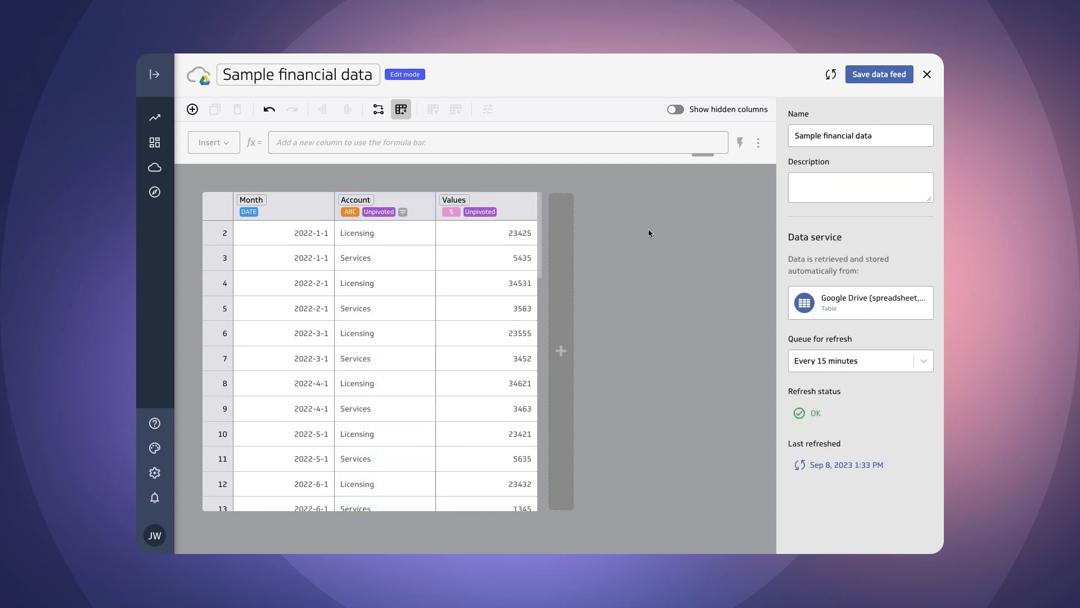
pyautogui.click(856, 362)
pyautogui.click(837, 501)
pyautogui.click(885, 79)
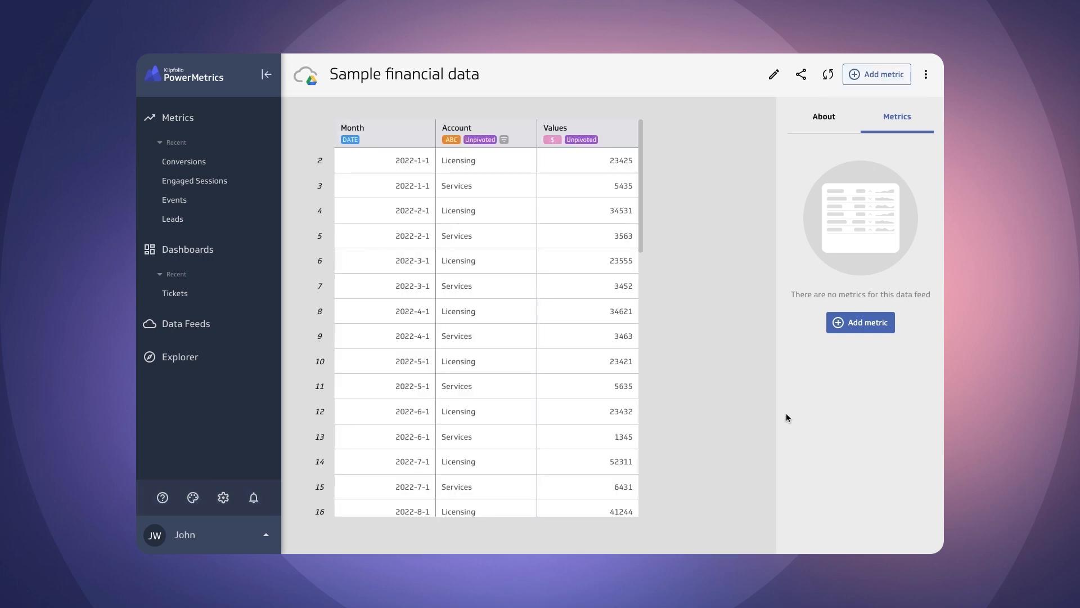
# Add a metric from the saved data feed with the Values column as its measure
pyautogui.click(856, 324)
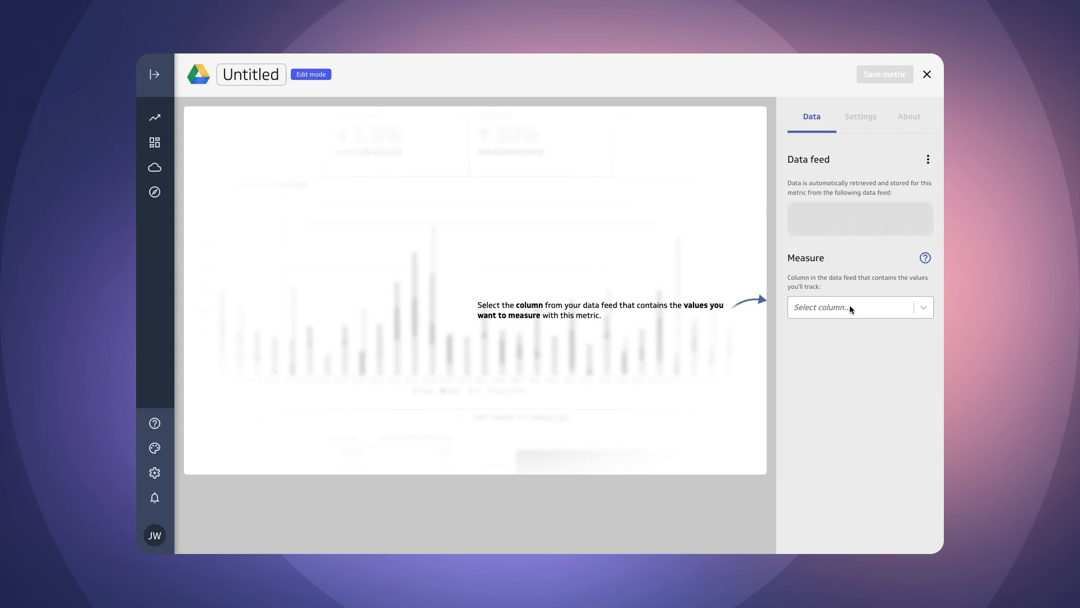
pyautogui.click(856, 303)
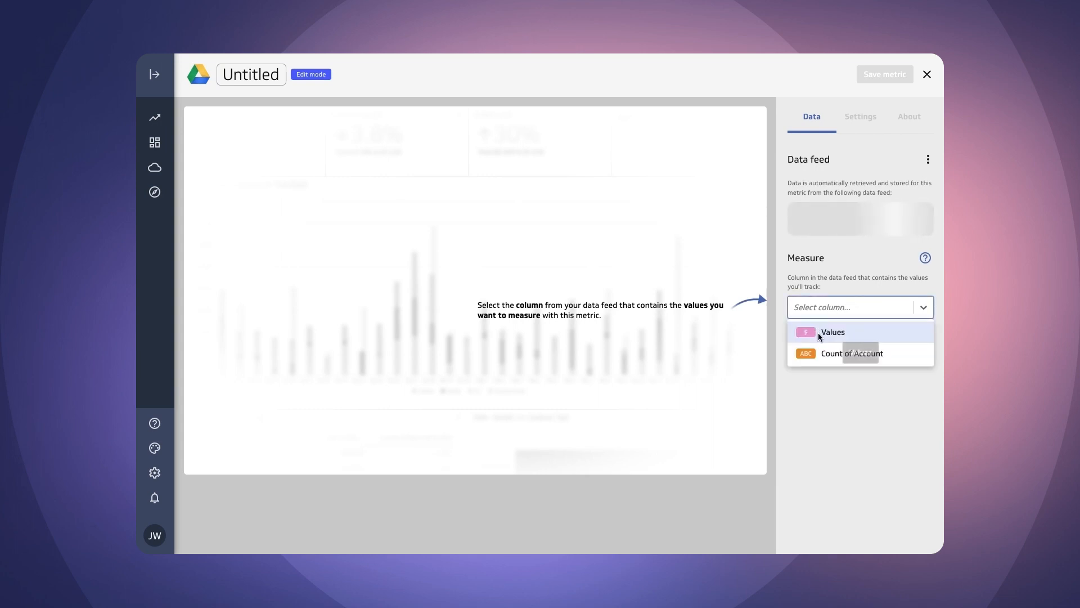
pyautogui.click(844, 332)
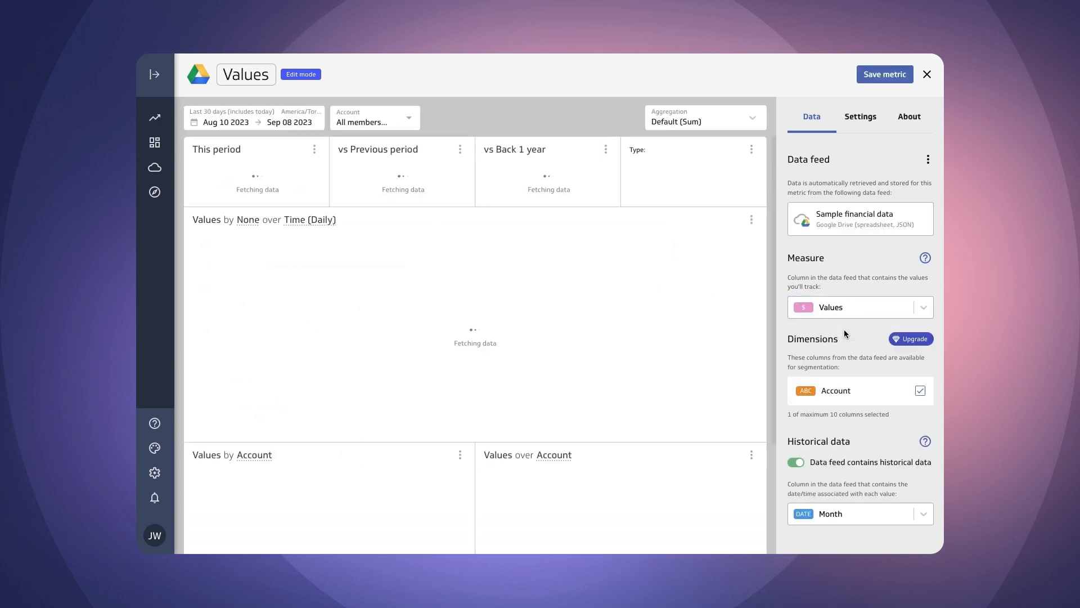
# Set the metric's date range to Last 6 months and segment the over-time chart by Account
pyautogui.click(294, 127)
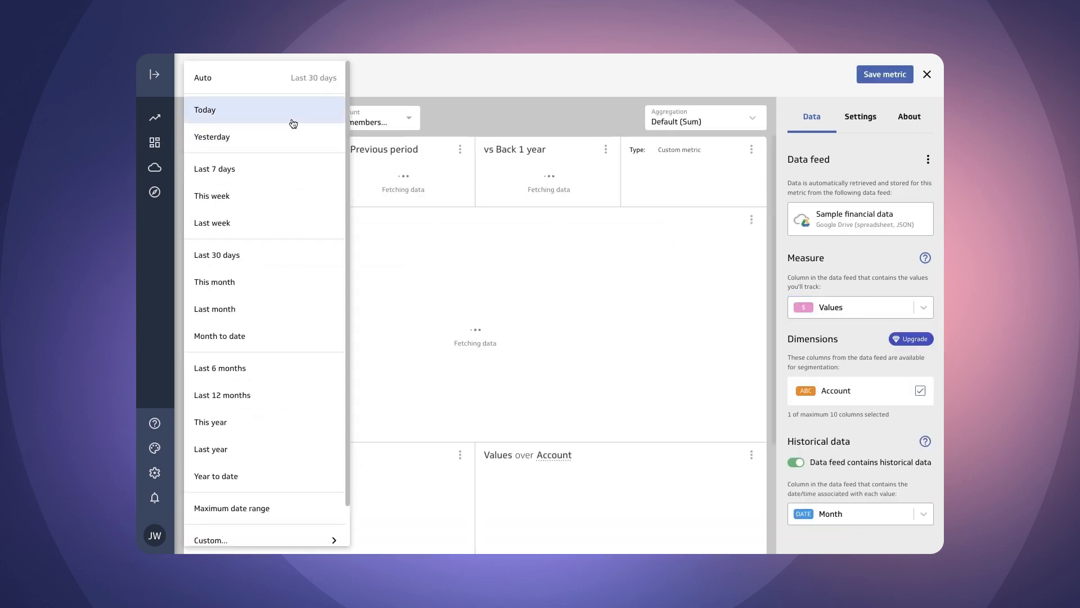
pyautogui.click(244, 368)
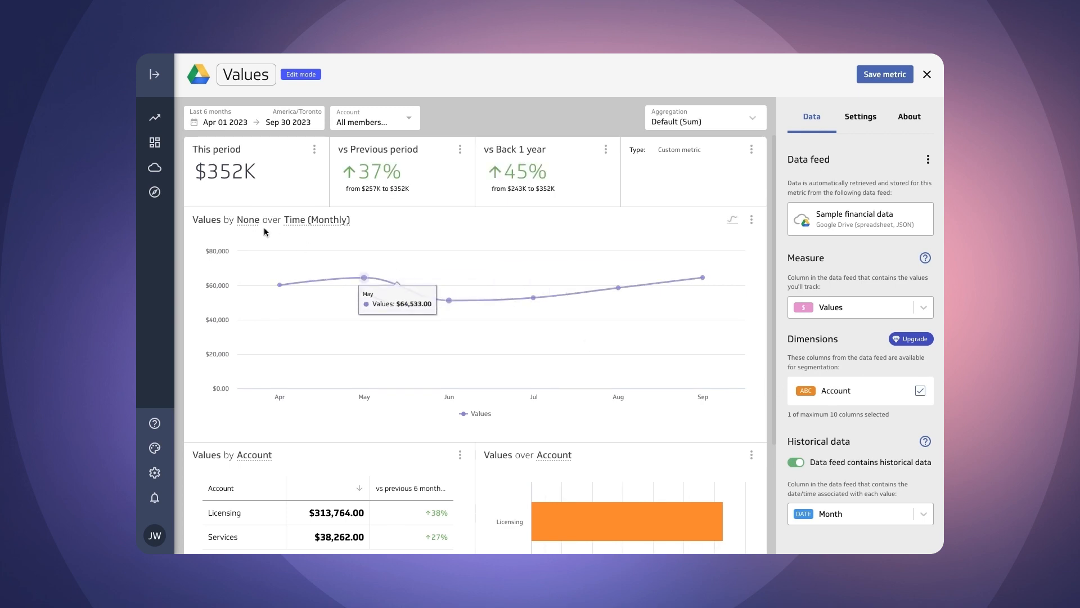
pyautogui.click(248, 220)
pyautogui.click(265, 273)
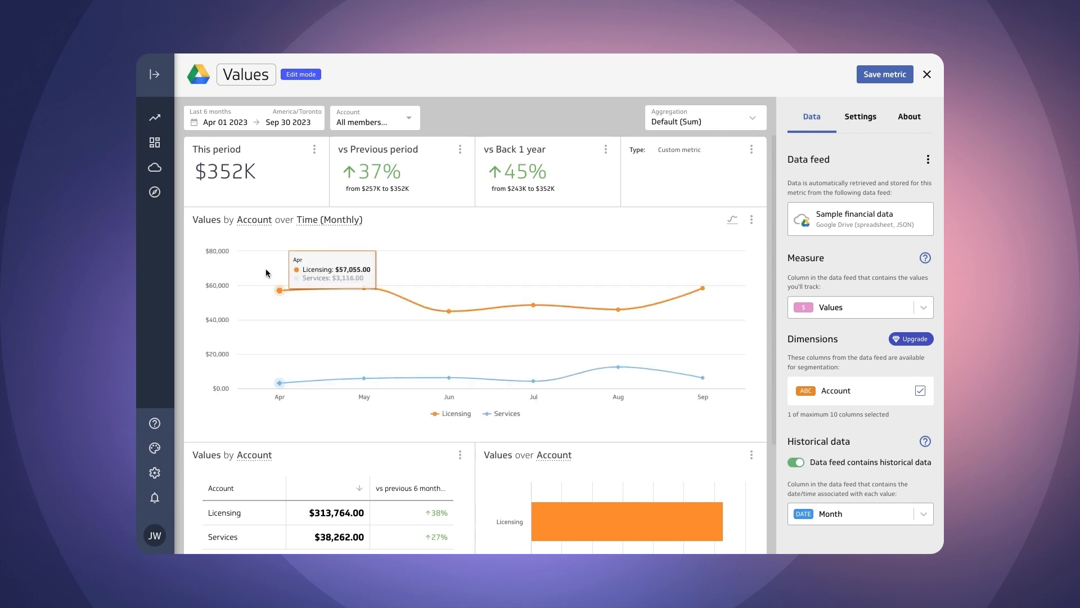
# Change the over-time chart's style from smooth lines to a smooth stacked area
pyautogui.click(731, 221)
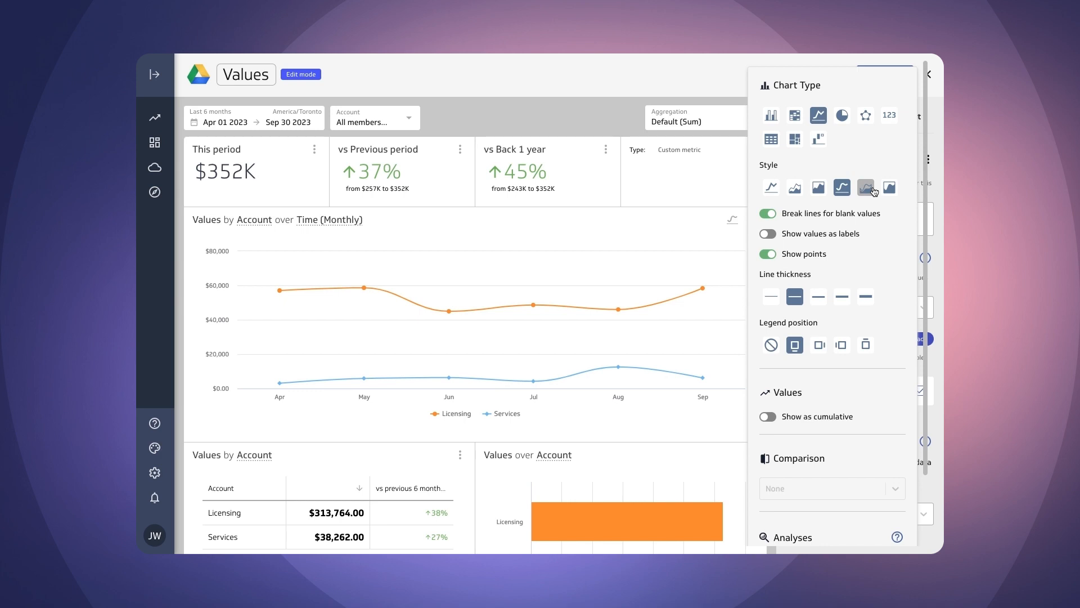
pyautogui.click(873, 190)
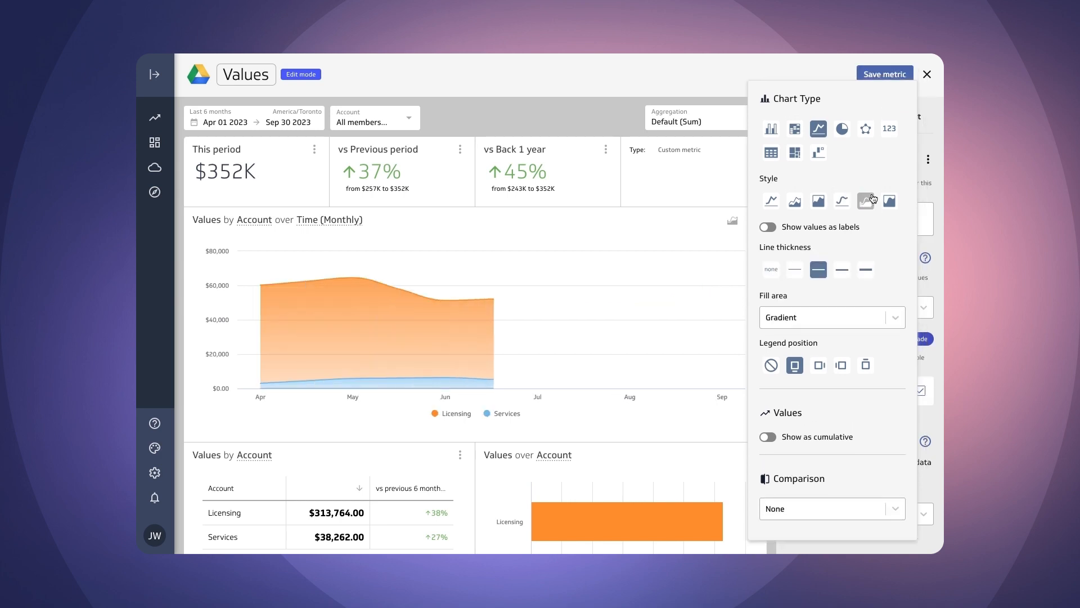
pyautogui.click(659, 214)
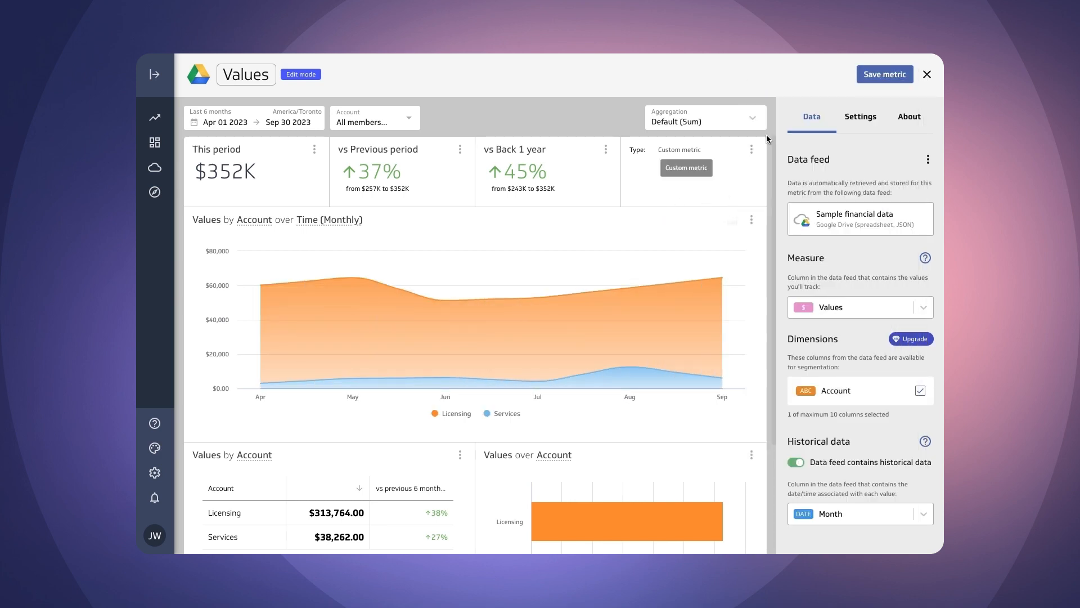
# Rename the metric as Revenue and enter the description "Our revenue by licensing and services, on a monthly basis"
pyautogui.click(909, 120)
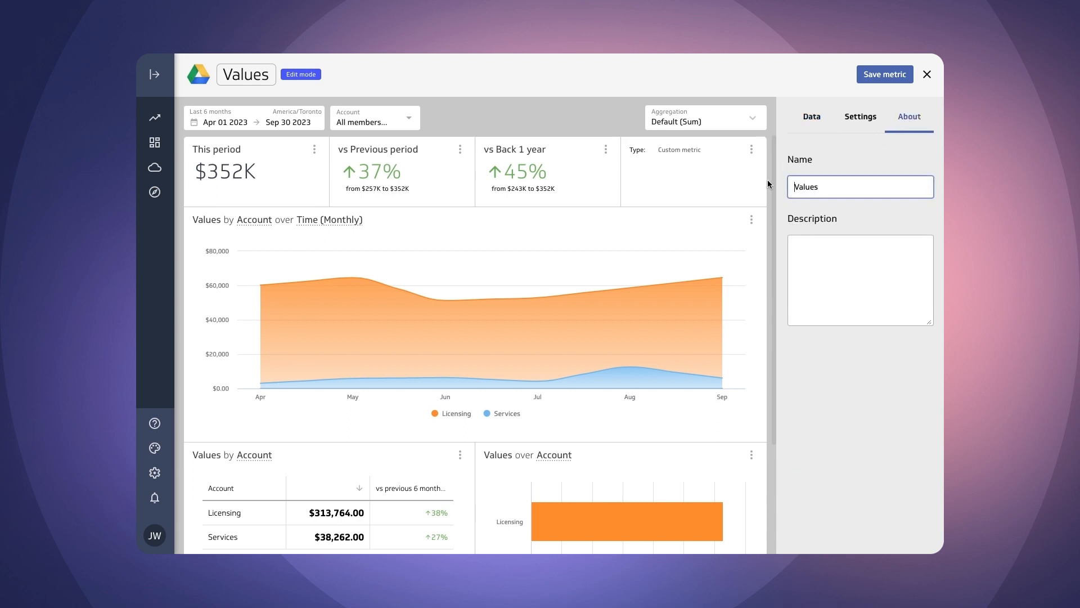
pyautogui.write('Revenue')
pyautogui.click(819, 257)
pyautogui.write('Our revenue ')
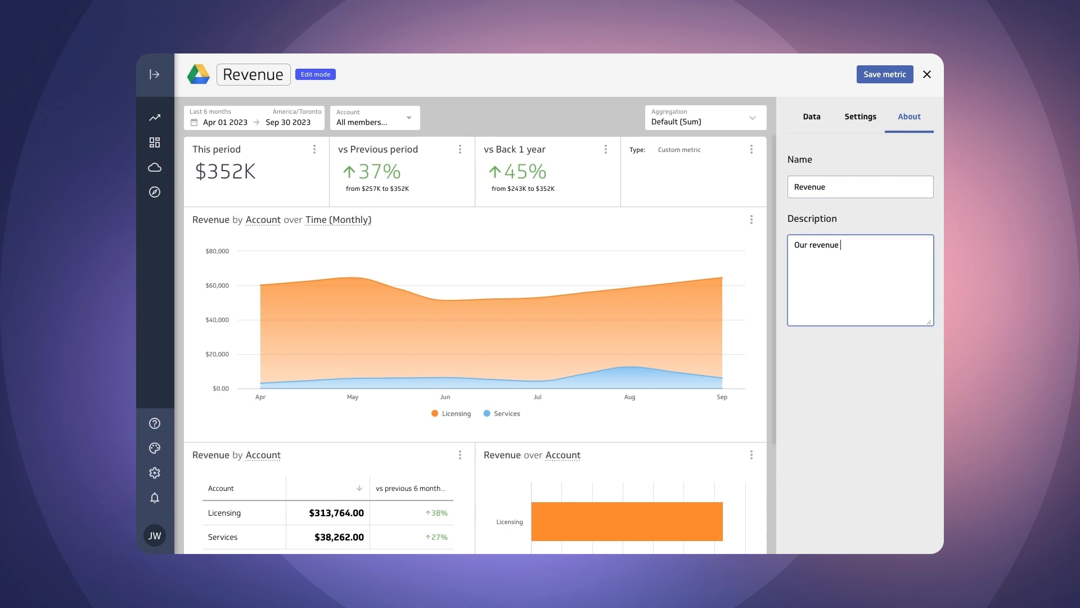
pyautogui.write('by licensing and services, on a monthly basis')
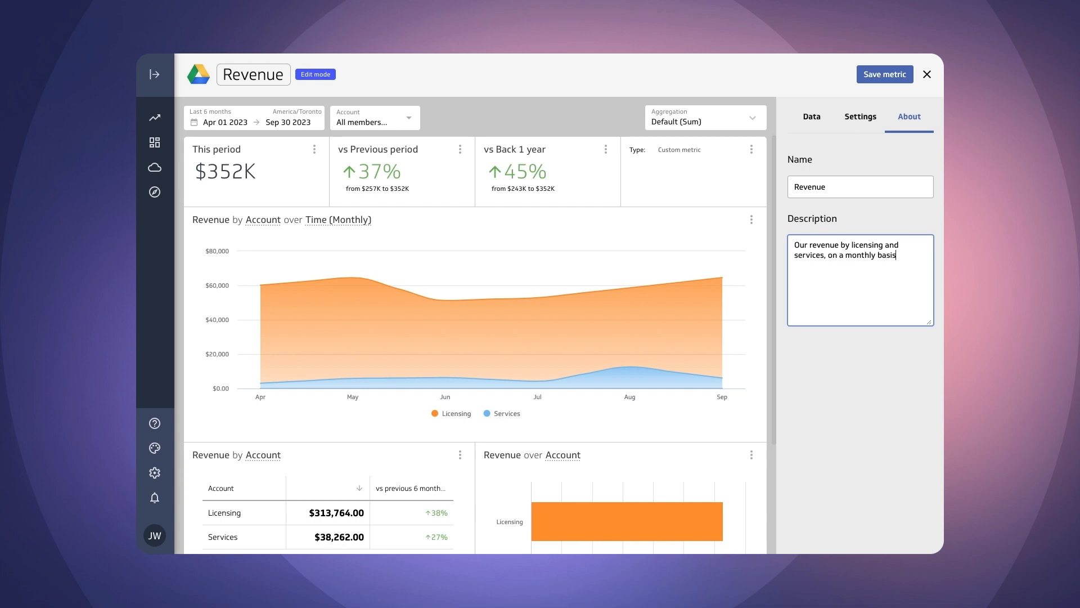
# Review the metric's date handling, format, trend and aggregation settings and save the metric
pyautogui.click(860, 118)
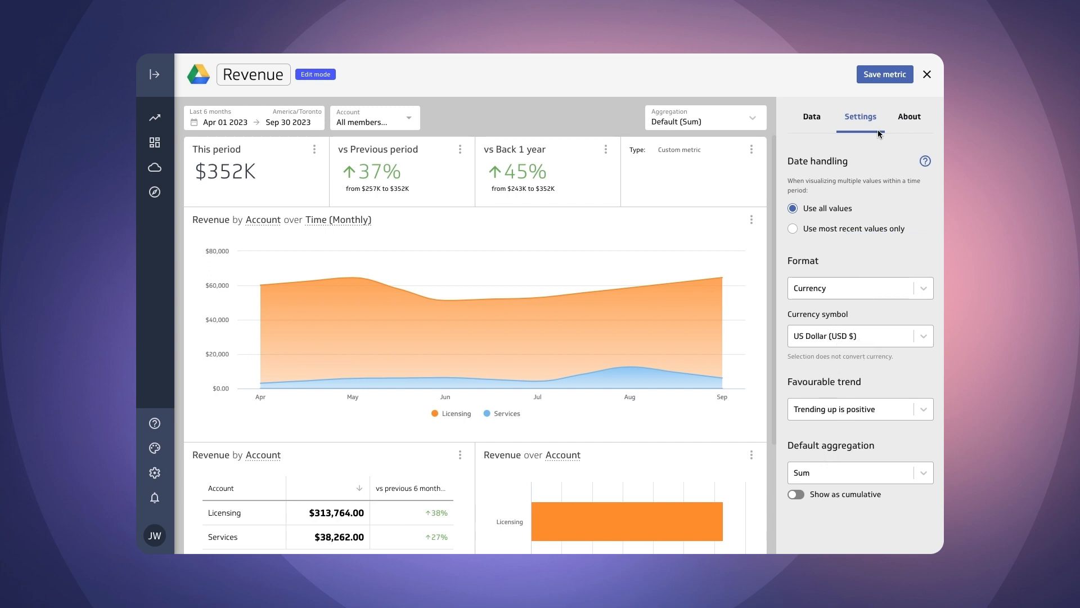
pyautogui.click(883, 76)
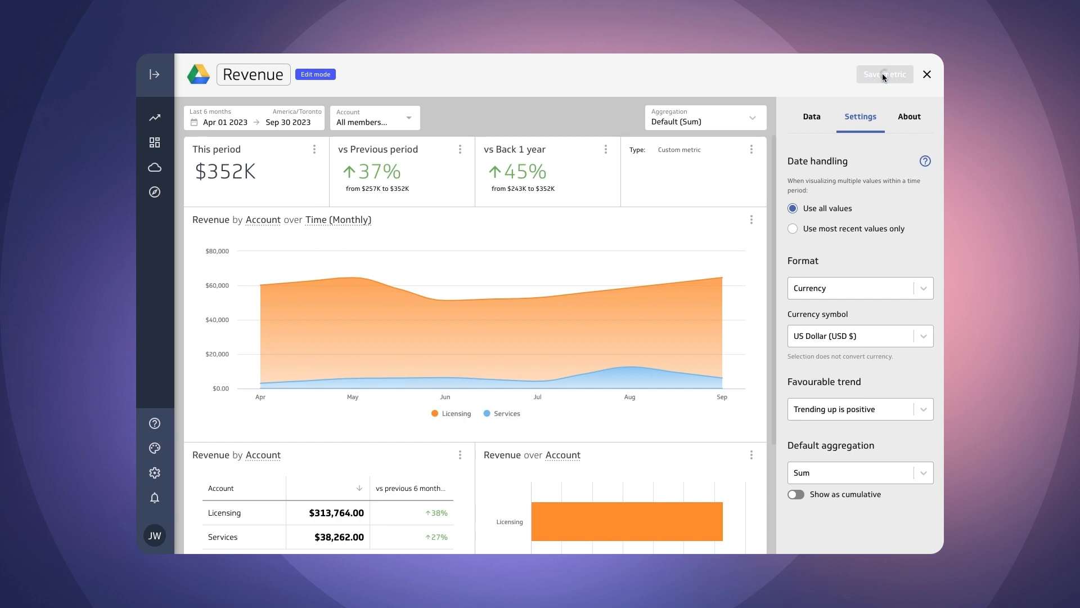